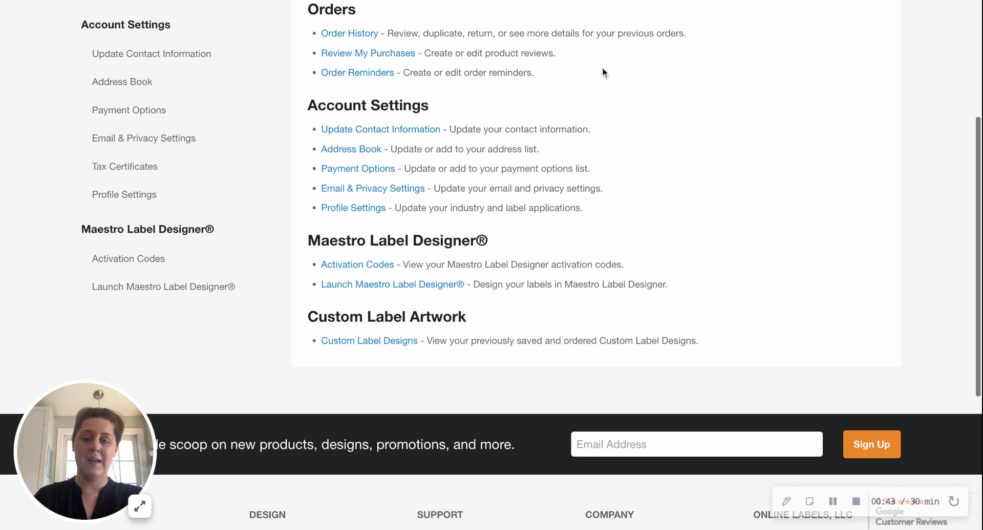
Step: Find the Maestro Label Designer section on the My Account page and launch the designer
scroll(602, 69, up, 5)
mouse_move(765, 45)
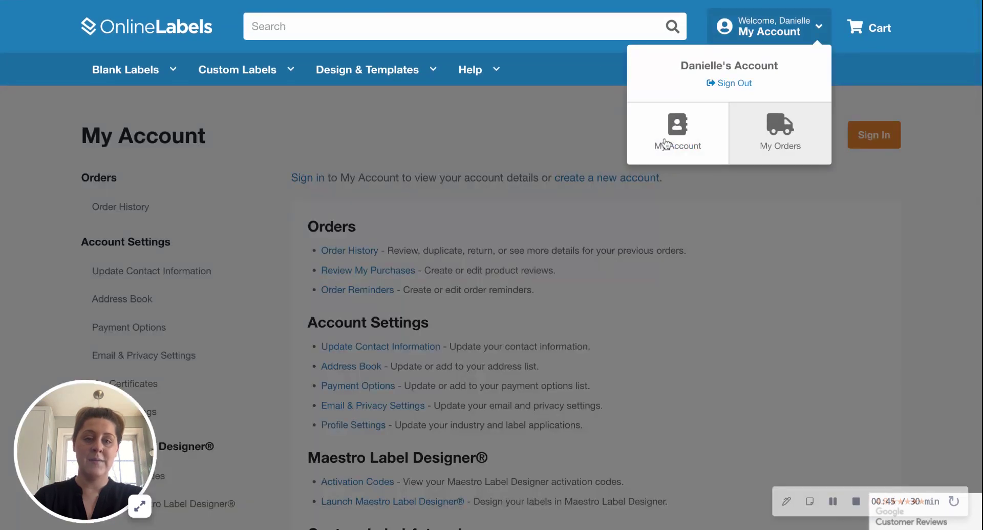
scroll(654, 145, down, 8)
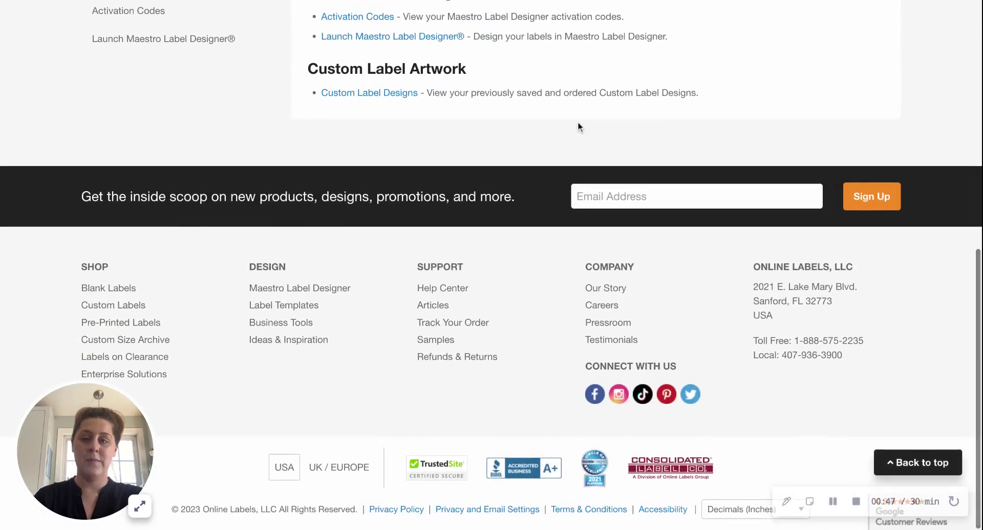
scroll(579, 126, up, 2)
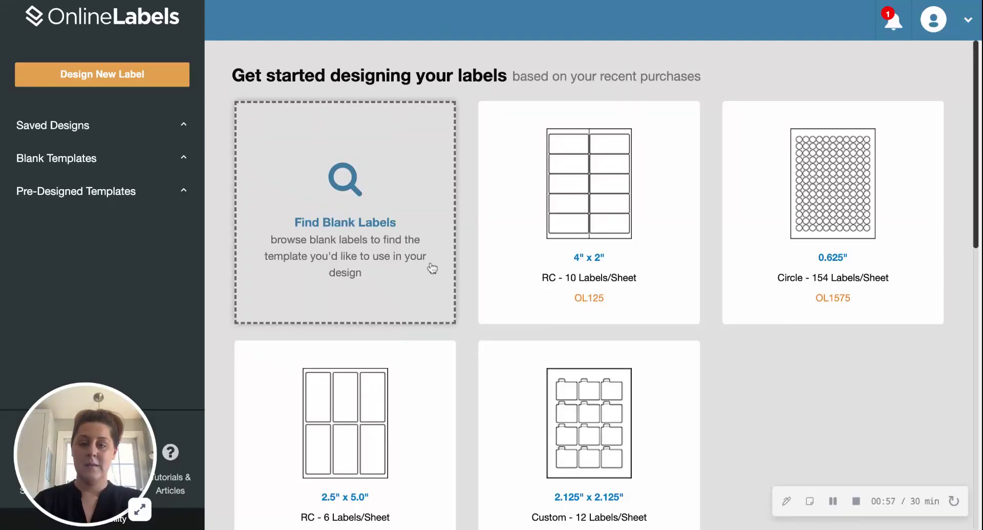
Step: Look through the start page's templates based on recent purchases and the most recent saved designs
scroll(433, 268, down, 1)
scroll(432, 268, up, 1)
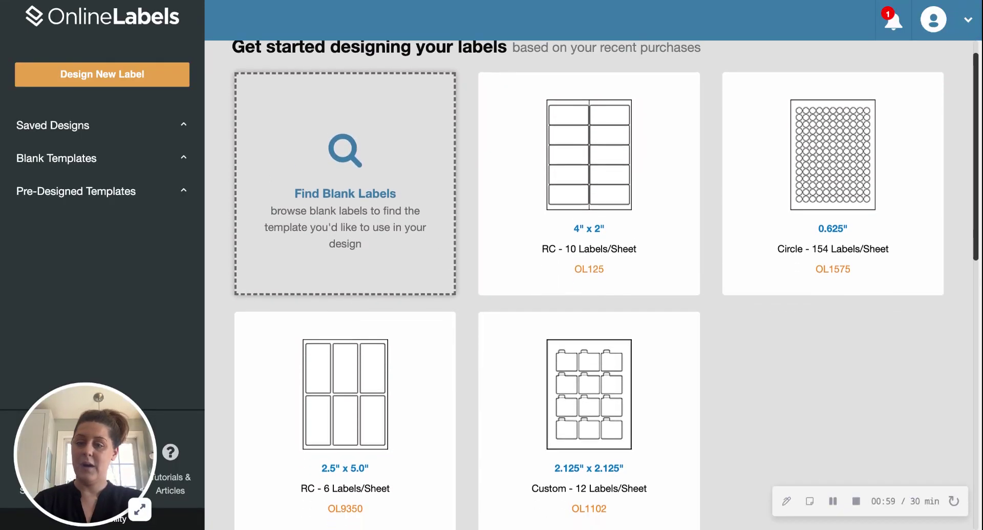
scroll(432, 270, down, 3)
scroll(321, 131, up, 3)
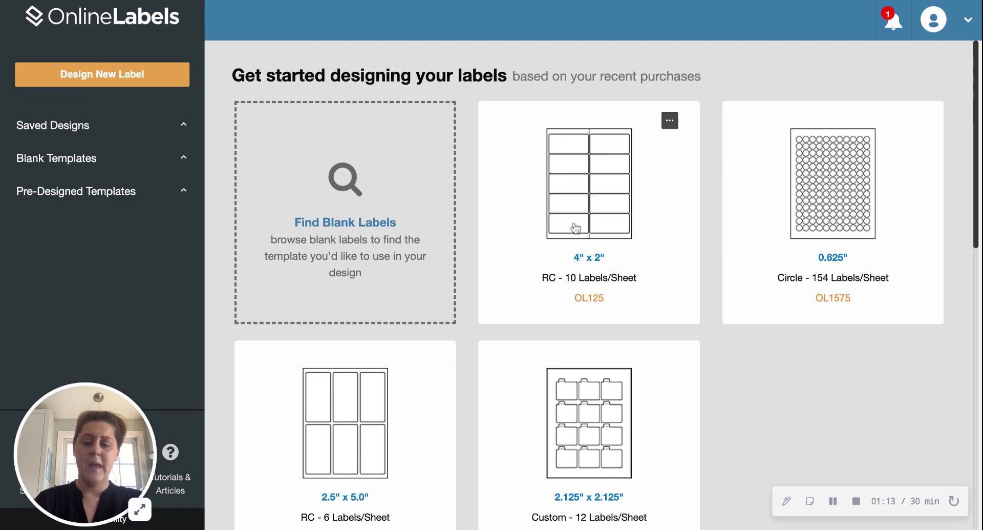
scroll(583, 234, down, 3)
scroll(582, 233, down, 4)
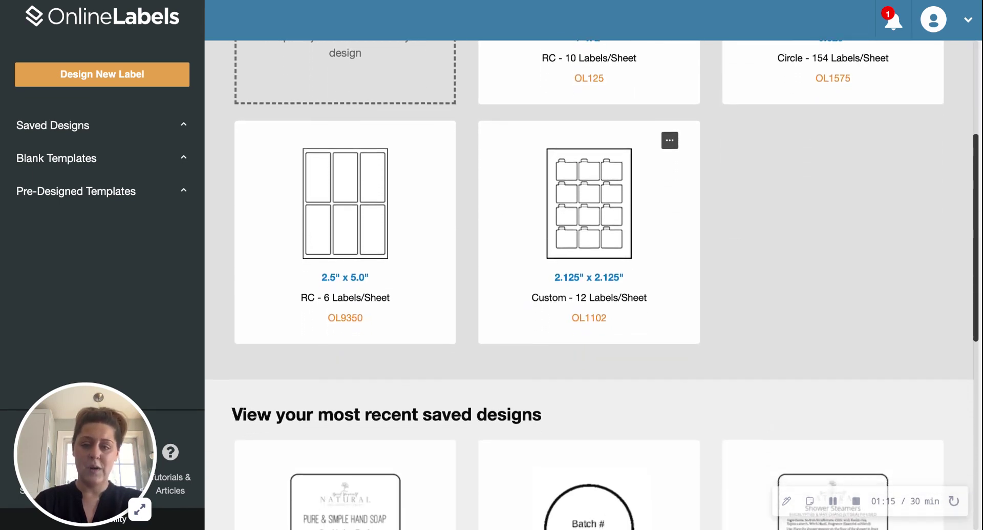
scroll(582, 233, up, 7)
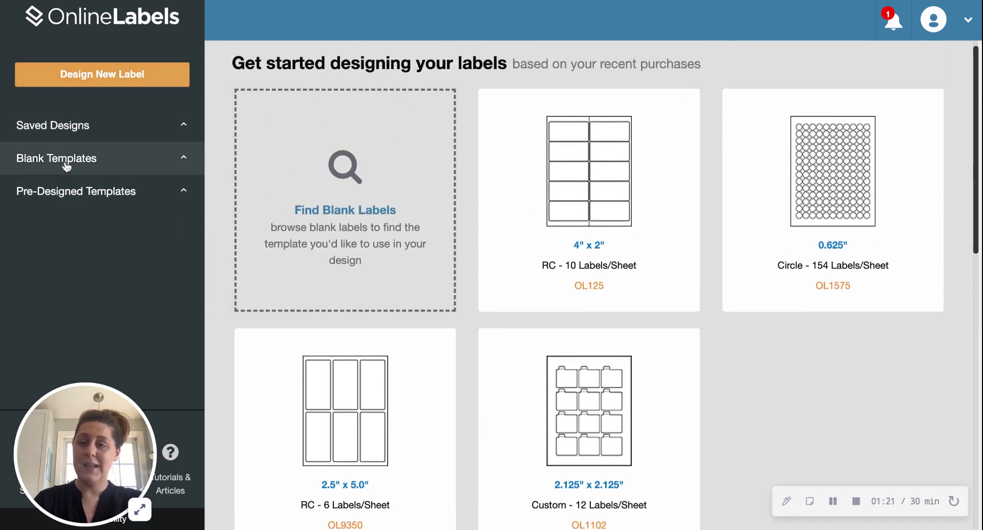
Step: Check the new-label template choices and view the list of all saved designs
click(84, 83)
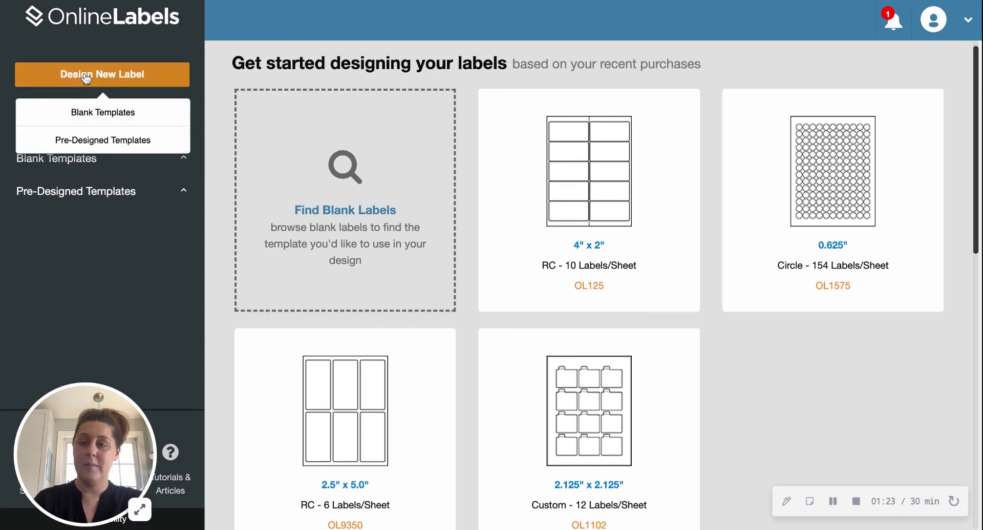
click(69, 118)
click(71, 123)
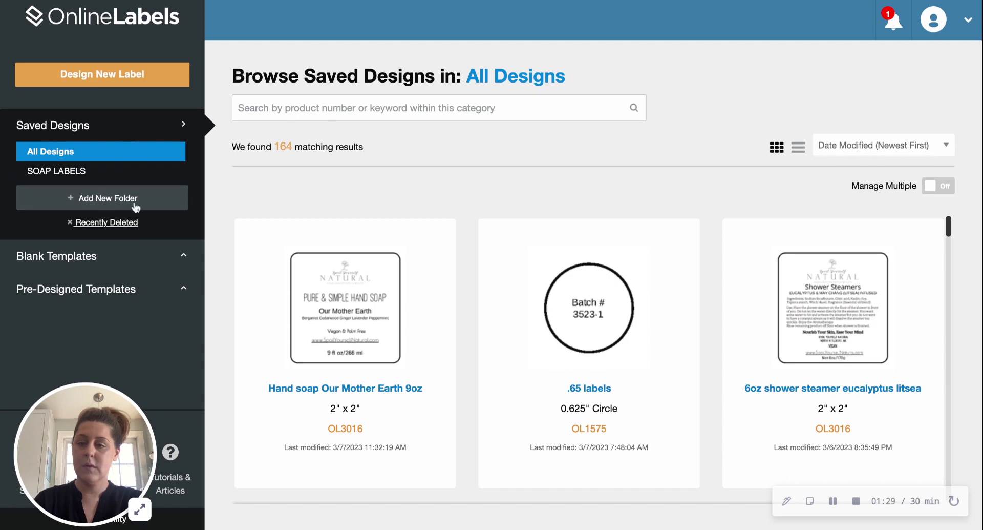
Step: Start a new label from the blank templates and filter them to a size of 2 x 2 inches
click(124, 81)
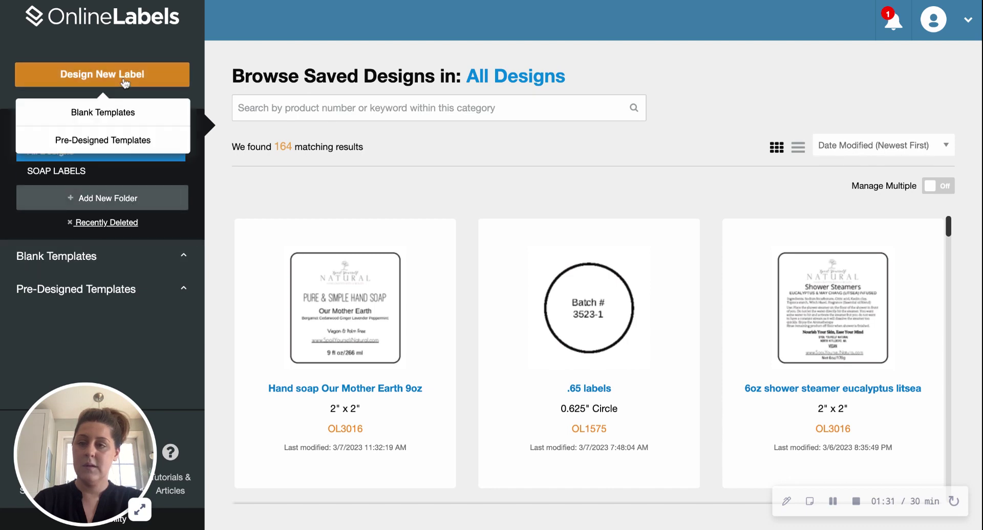
click(103, 112)
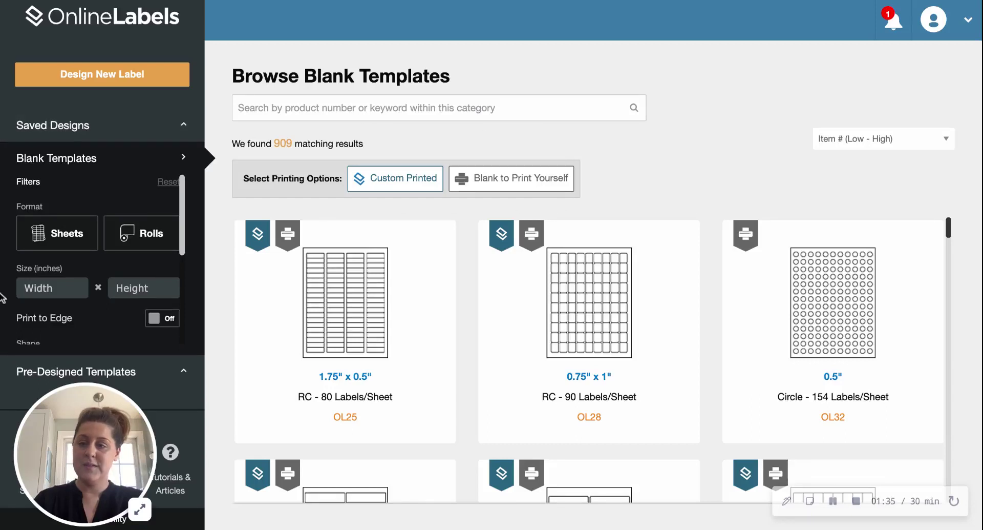
click(49, 290)
text(2)
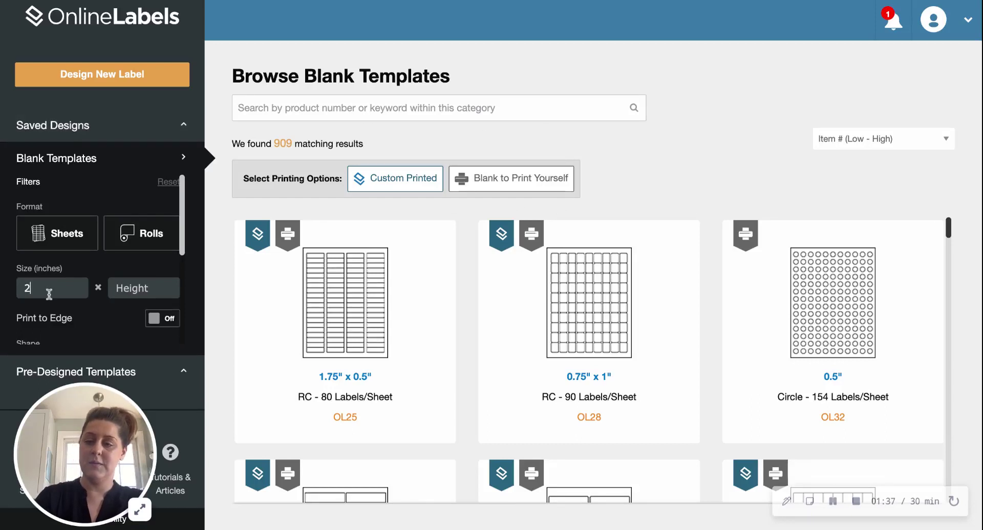
click(134, 288)
text(2)
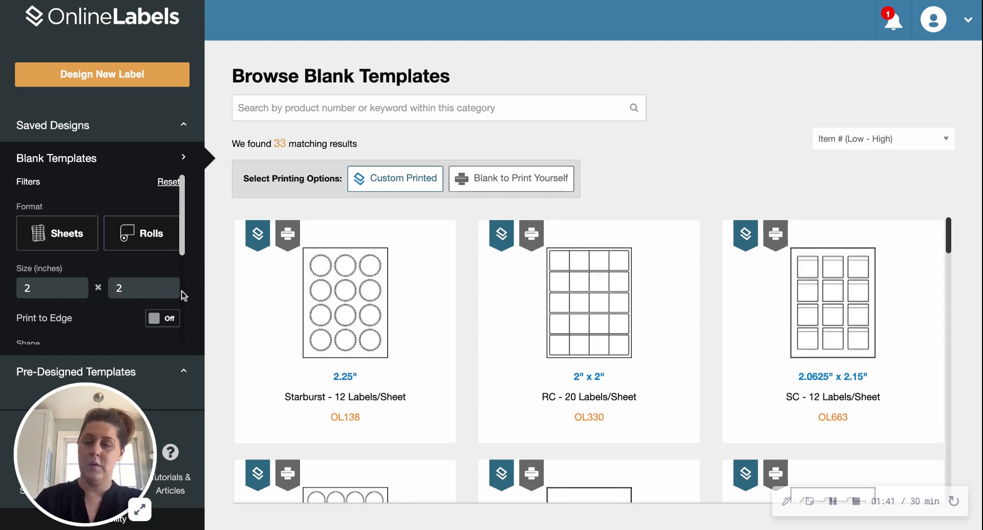
Step: Find the 2" x 2" RC 12 labels/sheet blank template OL3016 and open it as a new design
scroll(522, 318, down, 8)
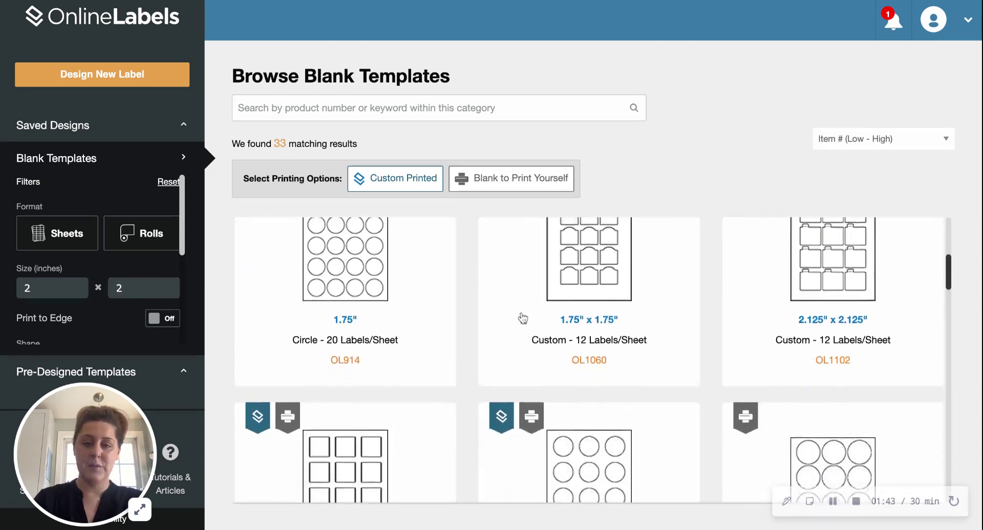
scroll(522, 318, down, 3)
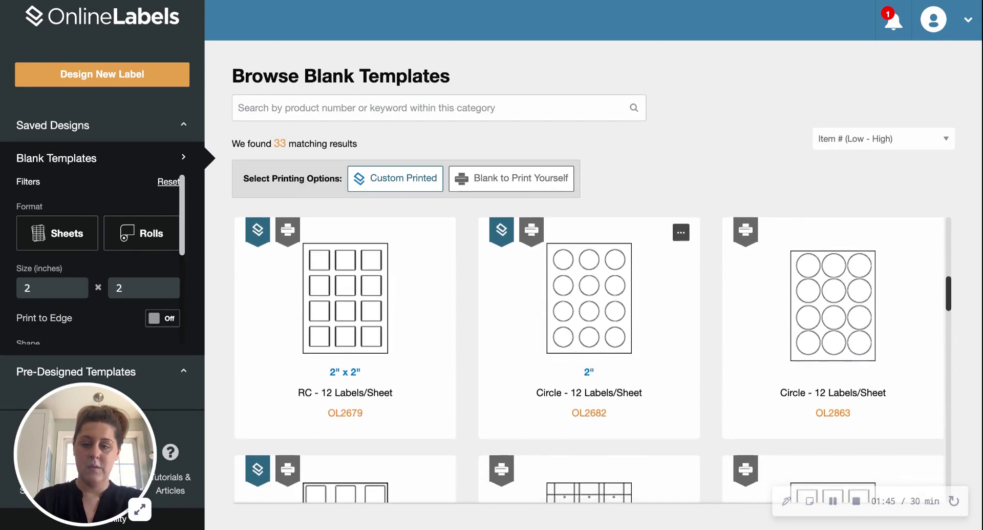
scroll(306, 527, down, 3)
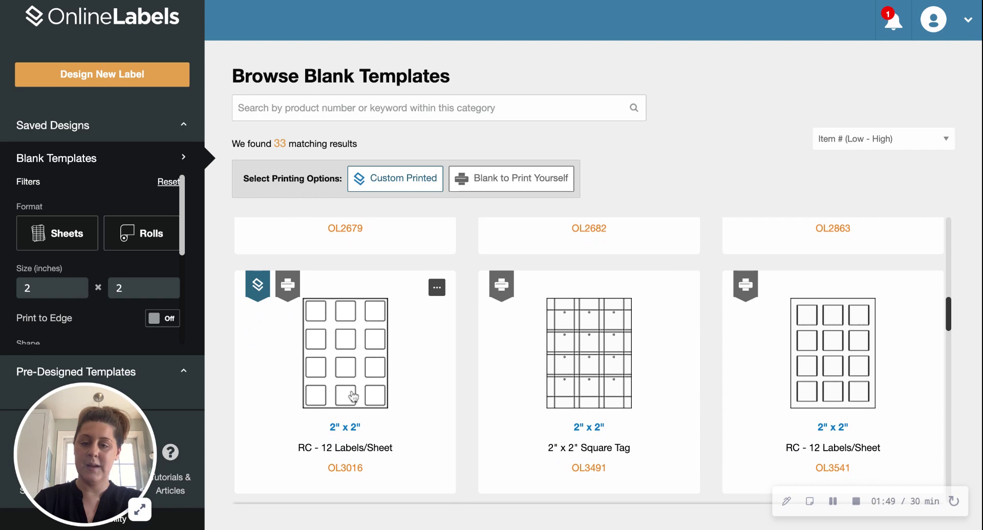
scroll(353, 396, up, 12)
scroll(353, 396, down, 5)
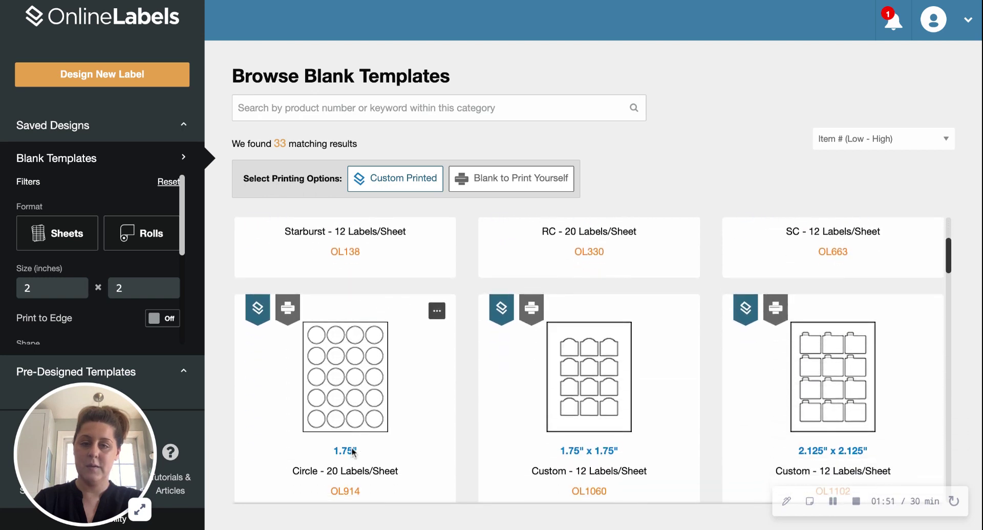
scroll(351, 446, down, 7)
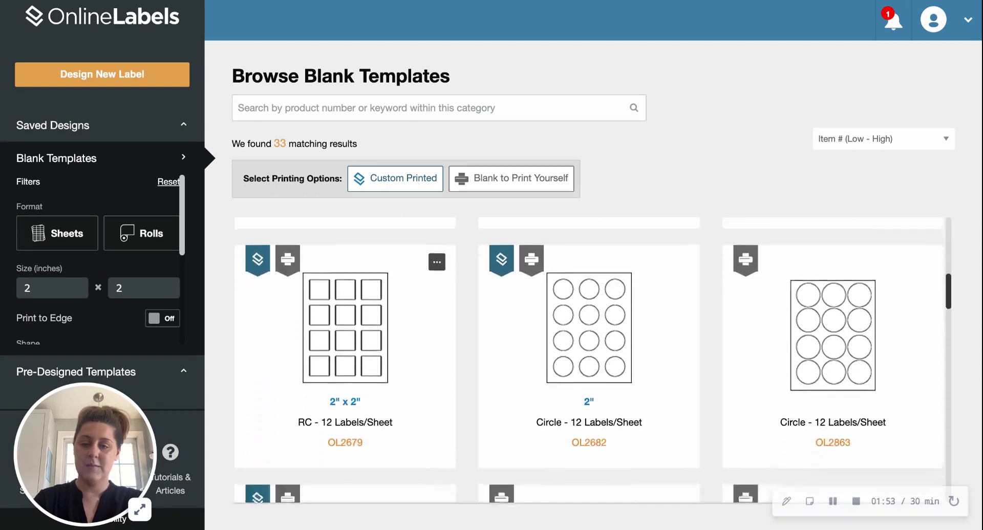
scroll(357, 377, down, 2)
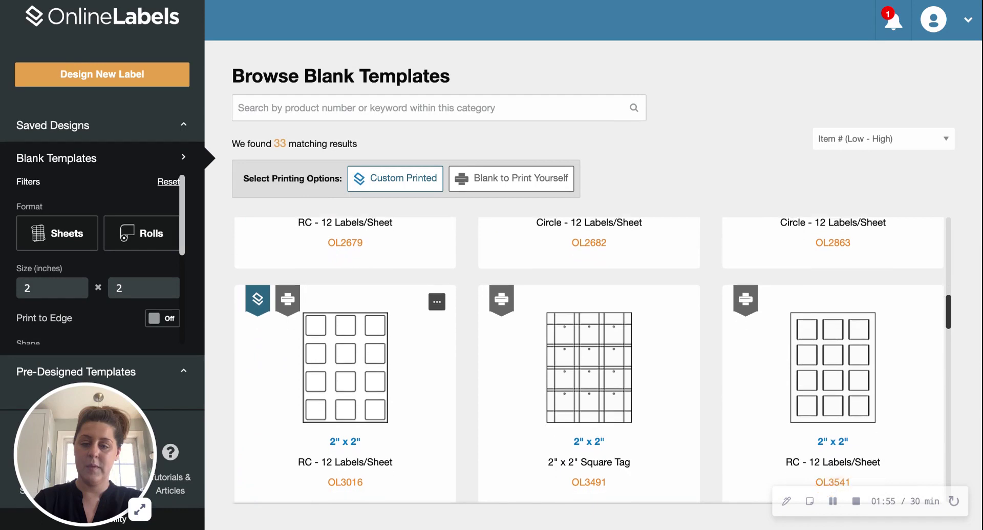
click(357, 378)
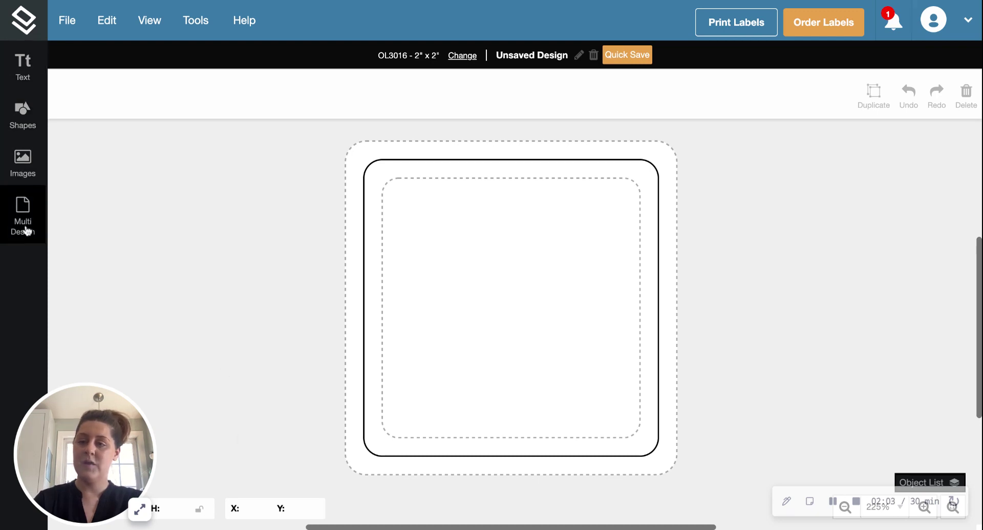
Step: Examine the file and edit commands and the display settings available for the blank label design
click(62, 23)
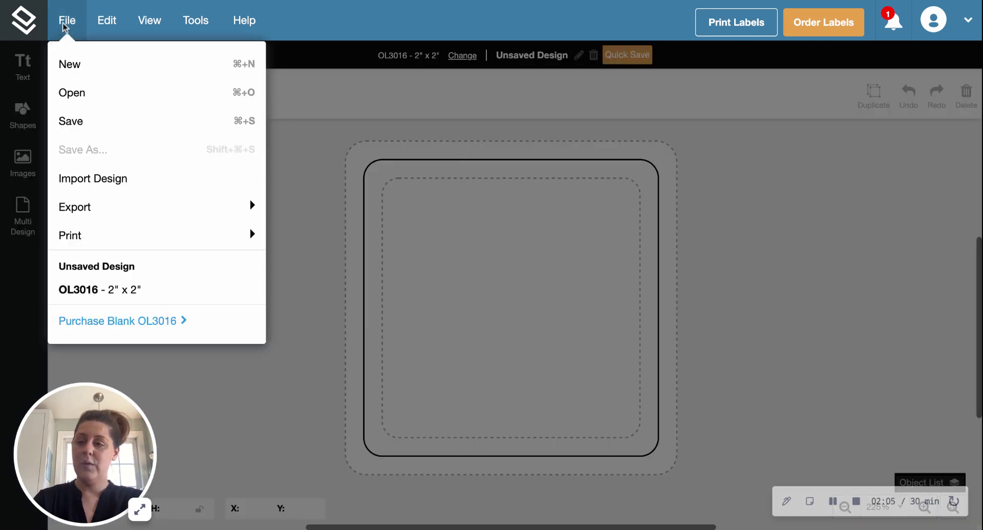
mouse_move(109, 25)
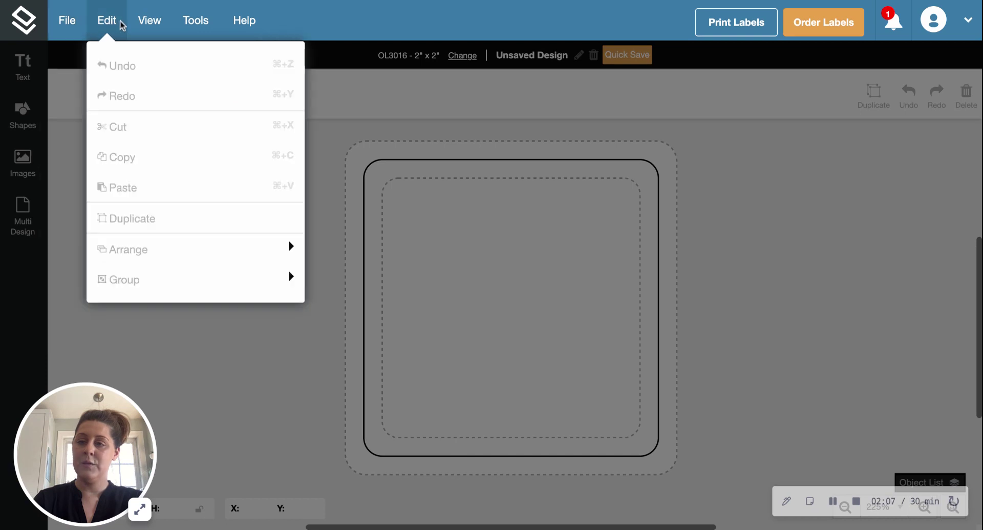
mouse_move(147, 26)
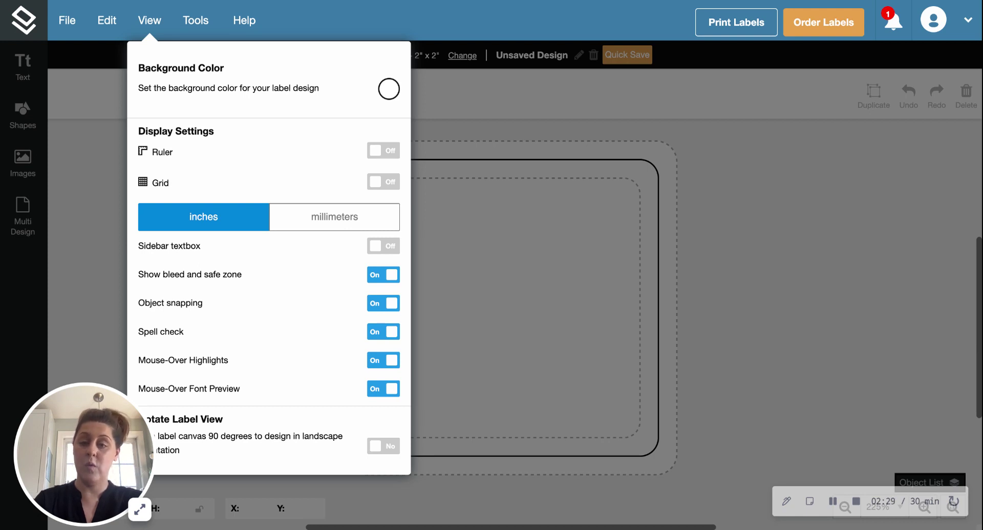
Step: Try out the ruler and grid display settings on the label canvas and switch both off again
click(392, 153)
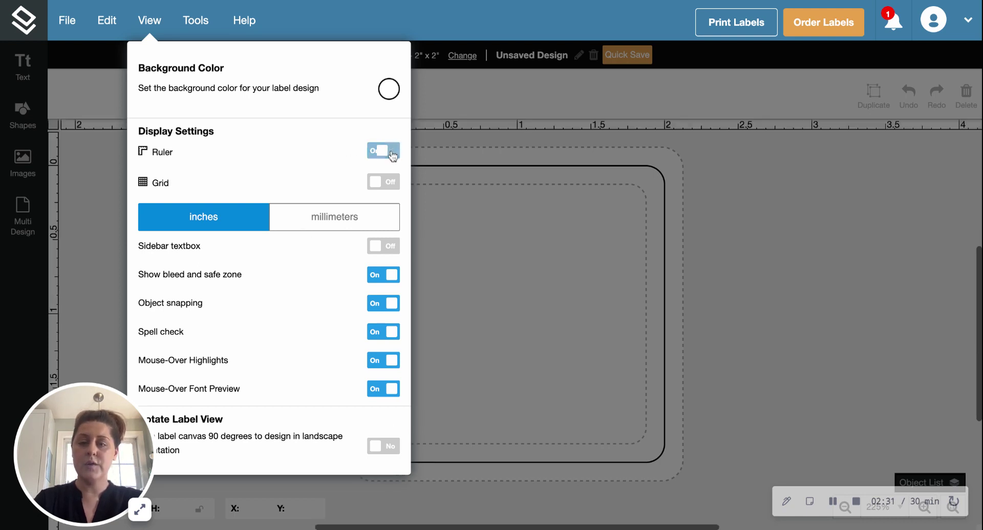
click(389, 187)
click(374, 188)
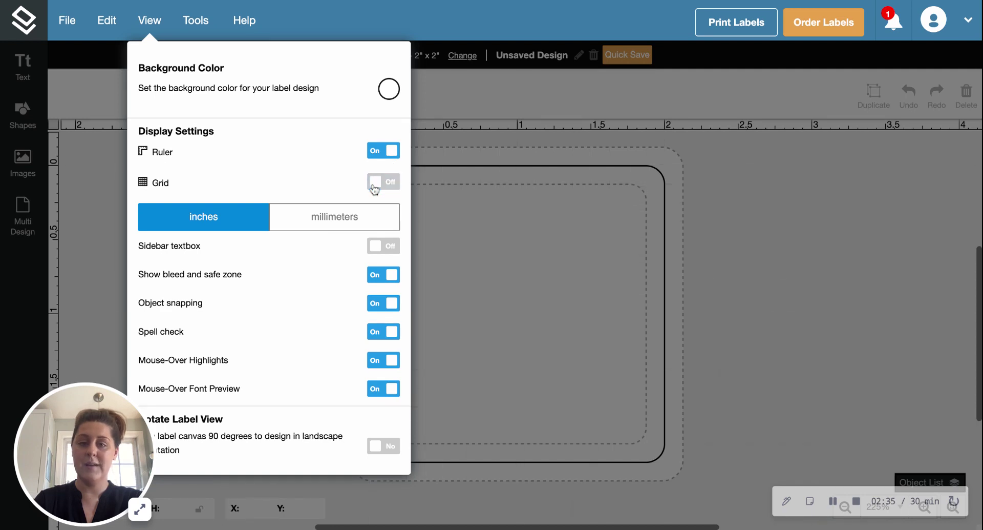
click(374, 154)
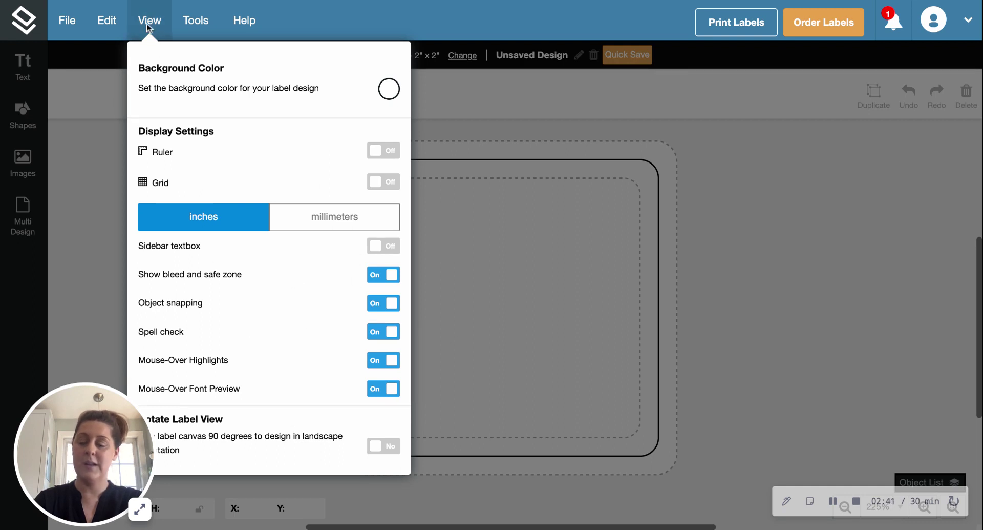
Step: Examine the editor's edit commands, the Mail Merge and barcode, QR code and nutrition label generators, and the file commands
click(94, 26)
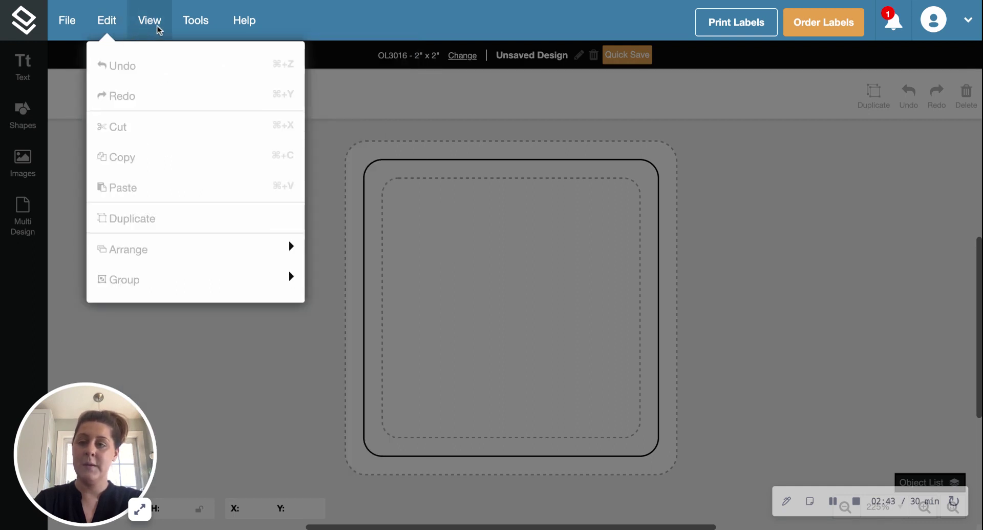
click(191, 24)
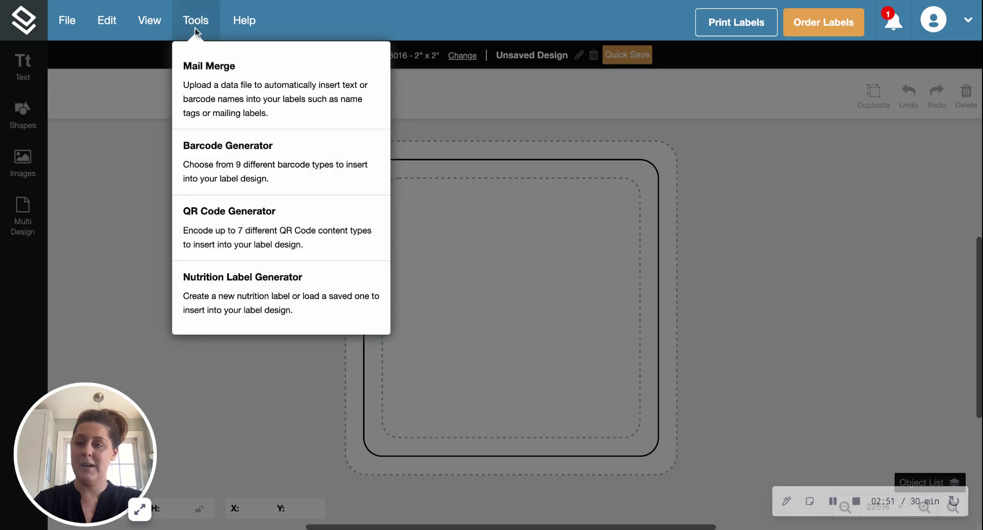
mouse_move(71, 23)
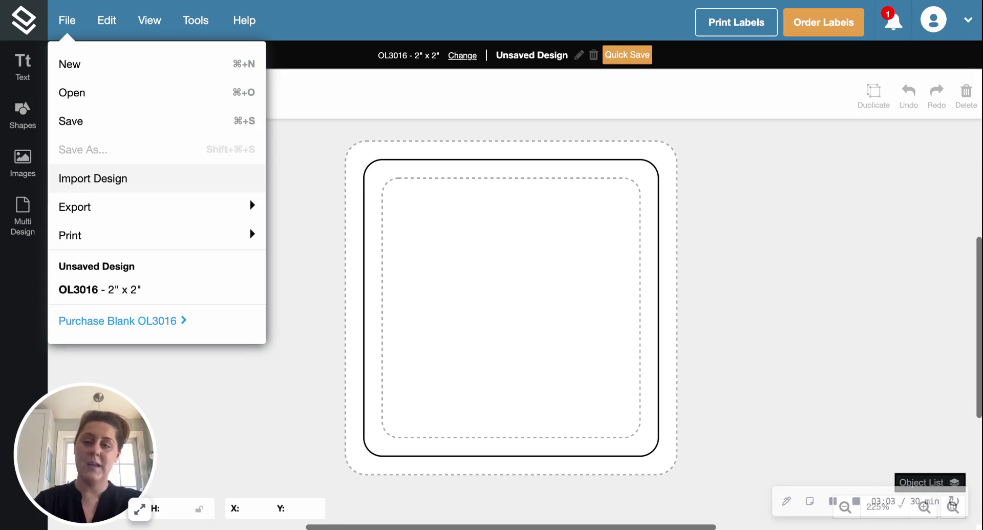
click(334, 275)
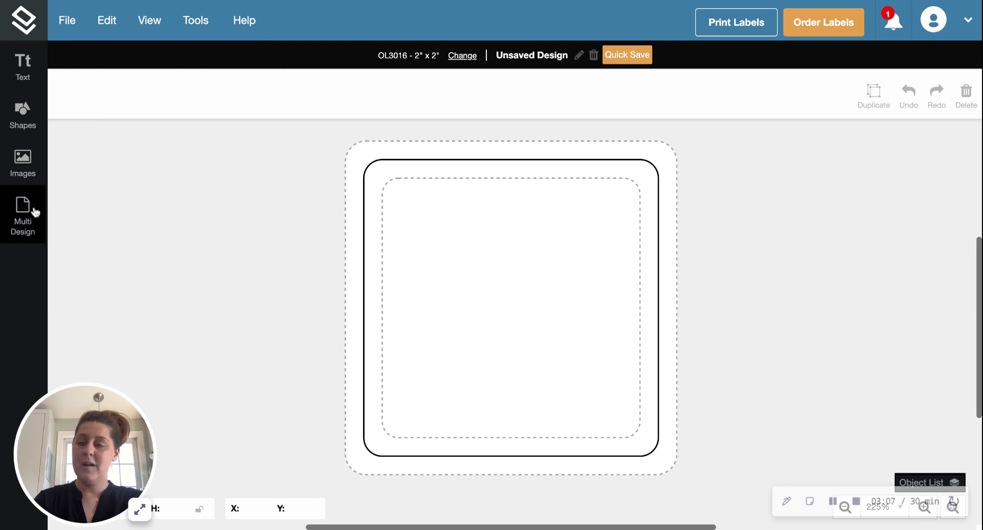
Step: Arrange the page layout so only the first two labels of the top row keep the design and the other ten are Blank
click(23, 220)
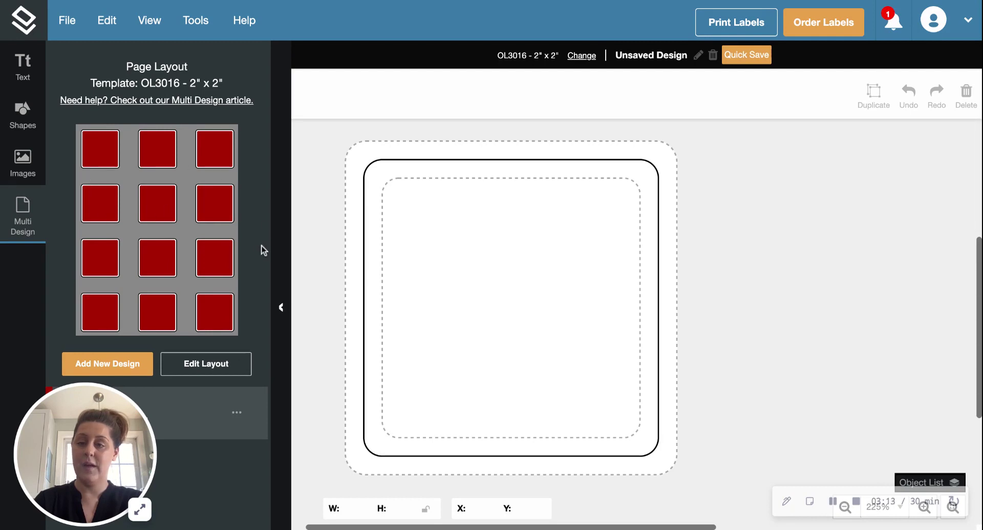
click(201, 369)
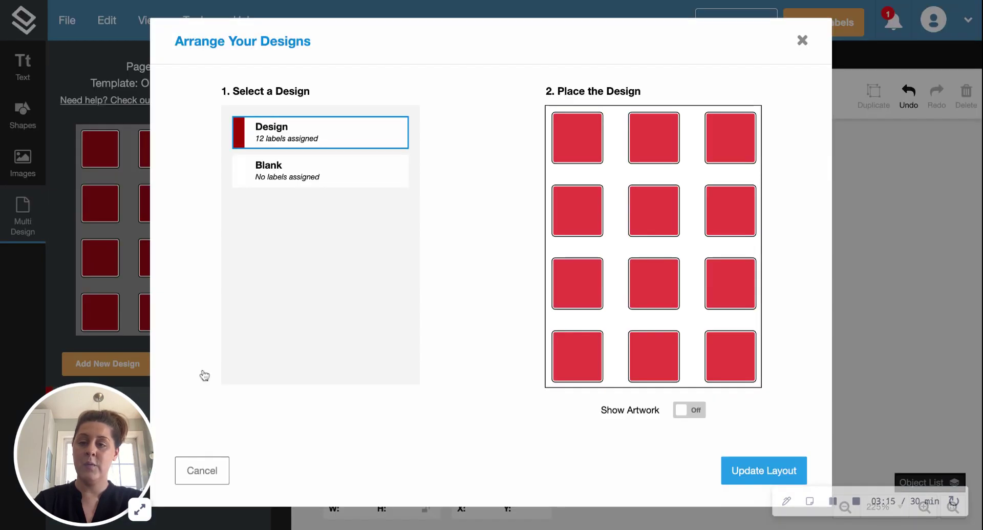
click(348, 171)
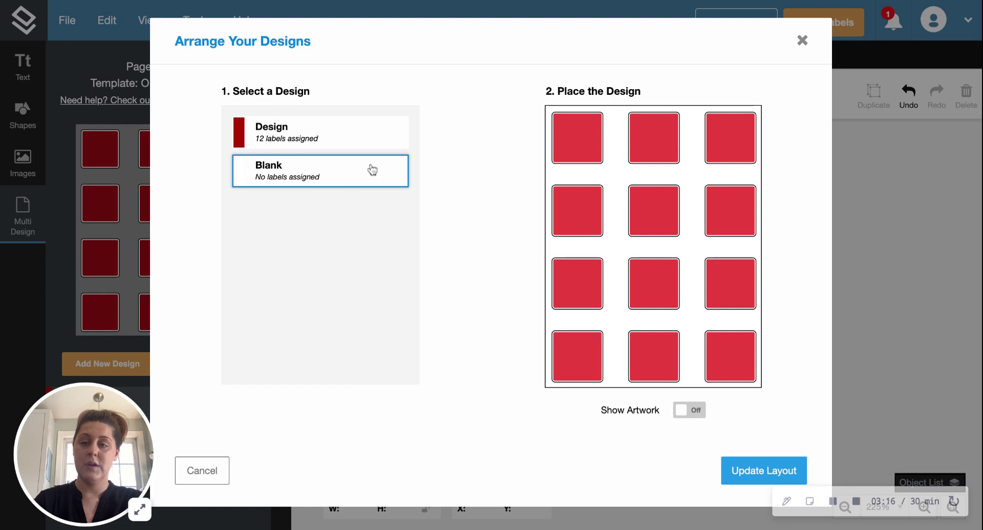
click(735, 137)
click(733, 218)
click(673, 221)
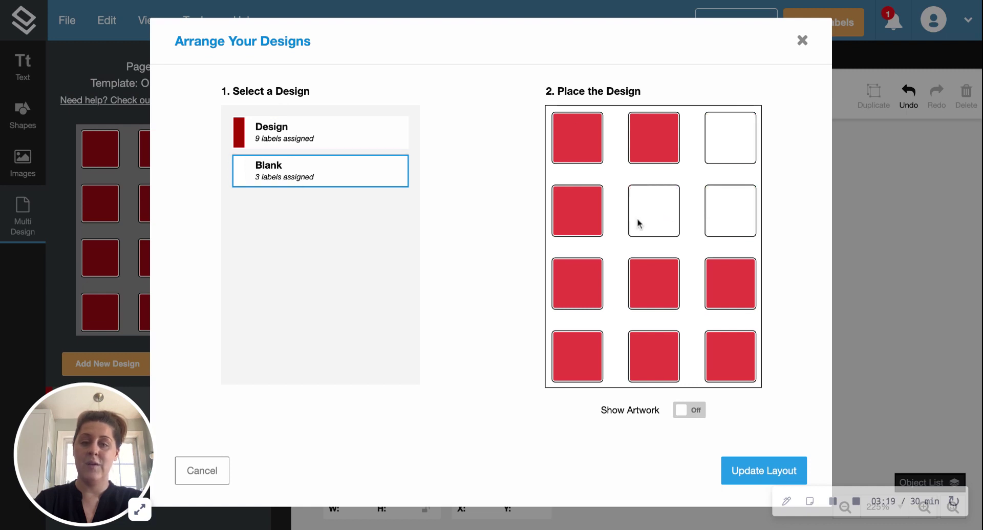
click(590, 220)
click(582, 298)
click(644, 293)
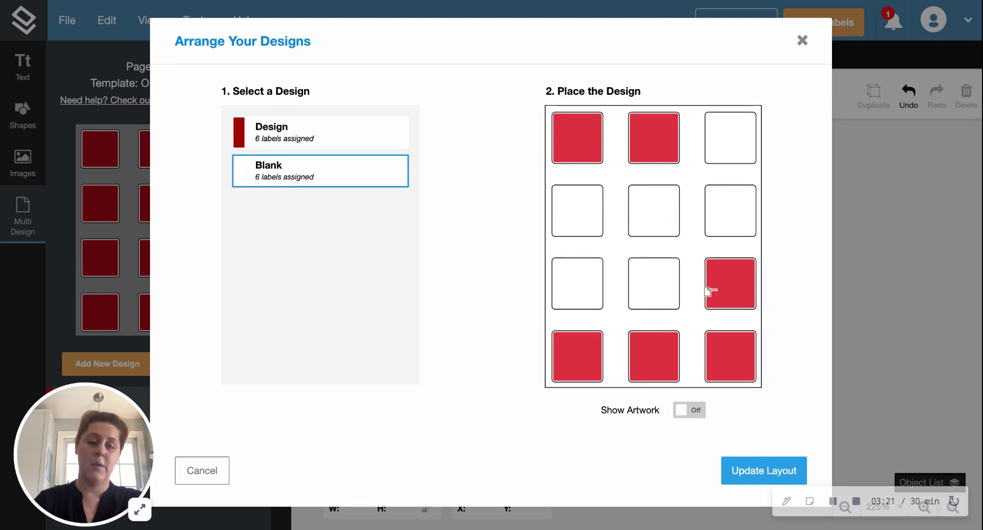
click(723, 292)
click(721, 353)
click(659, 361)
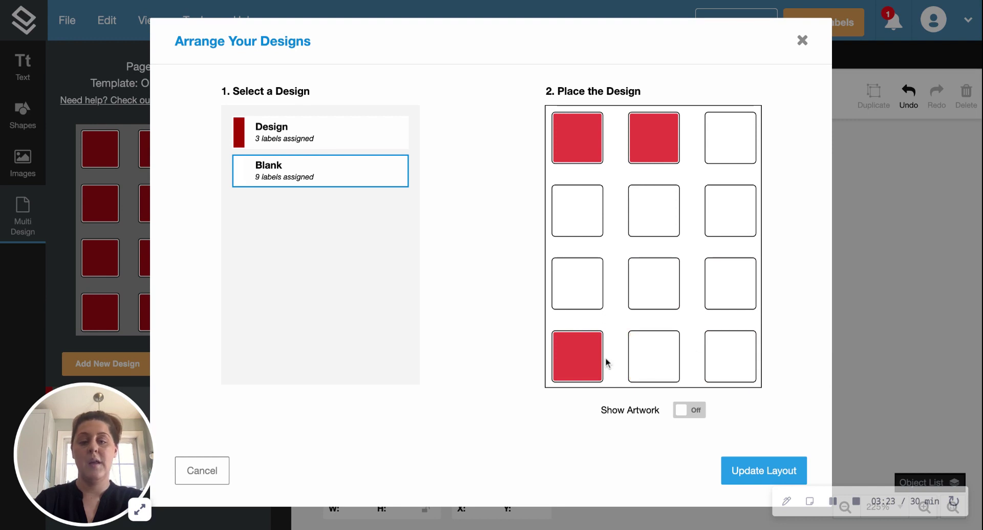
click(586, 364)
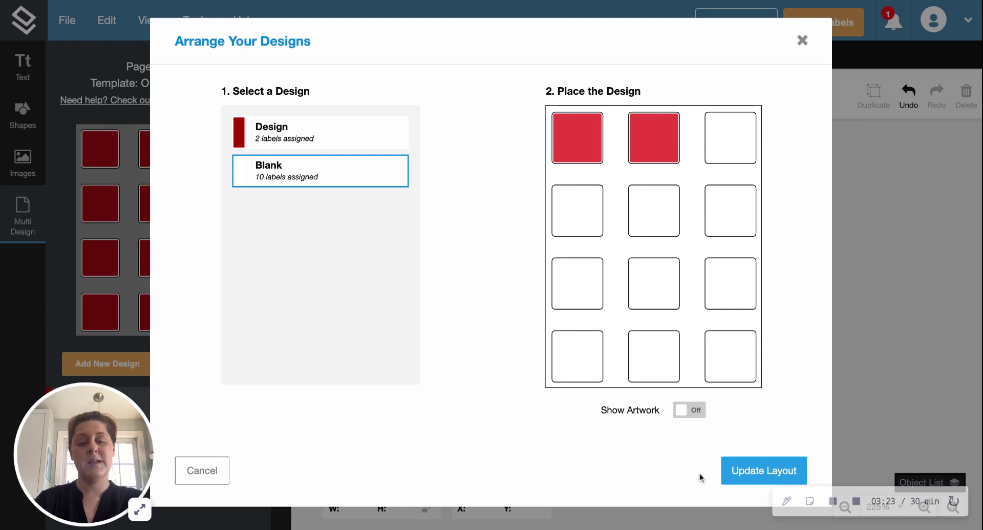
click(772, 471)
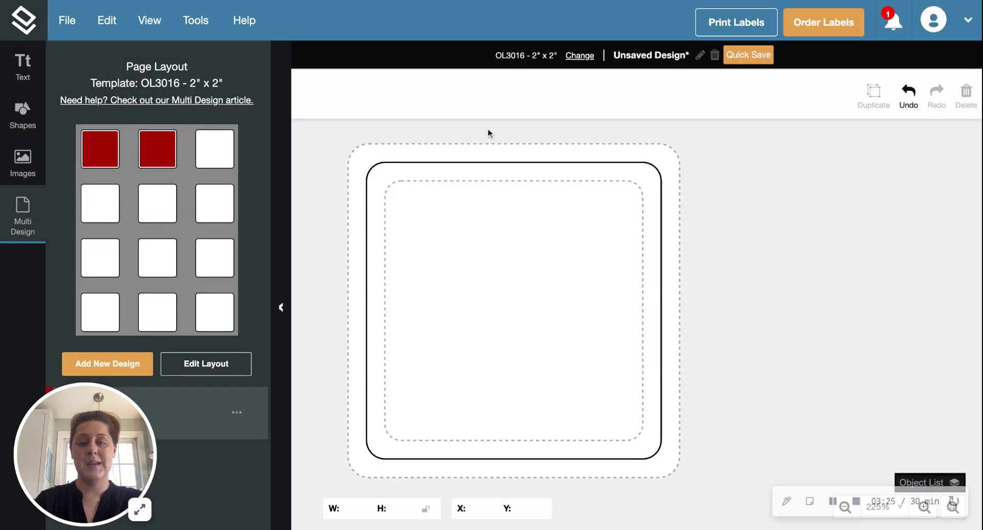
Step: Add the uploaded photo of the cream jar on a wooden tray and move it over the label
click(18, 163)
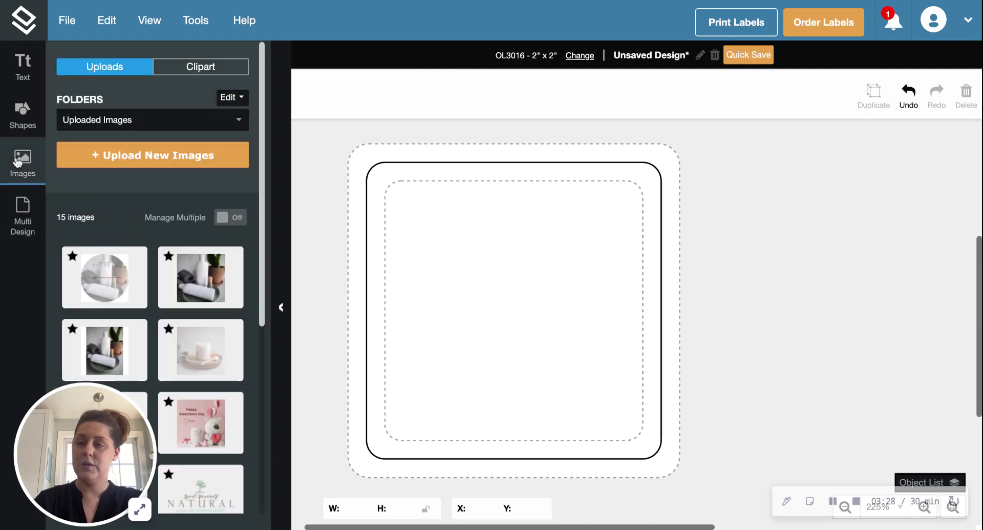
scroll(222, 183, down, 1)
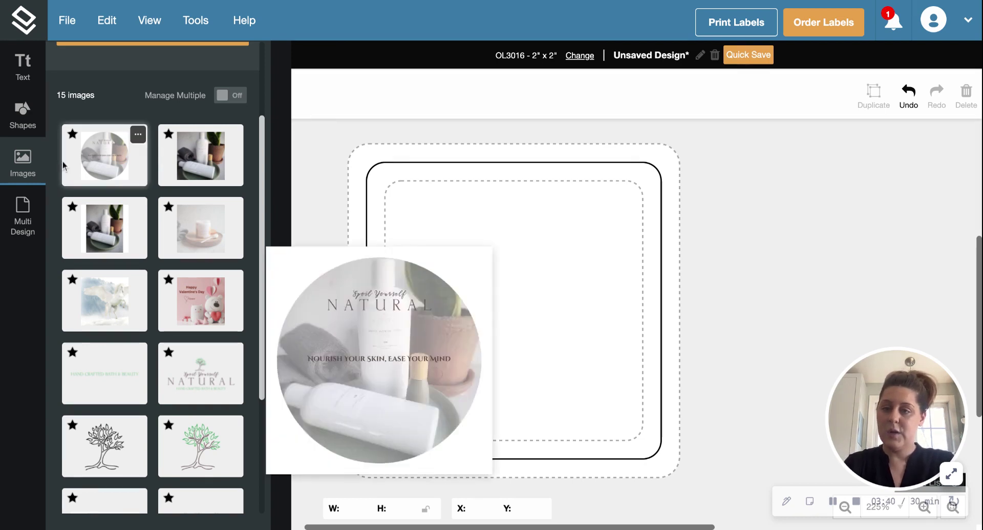
mouse_move(201, 169)
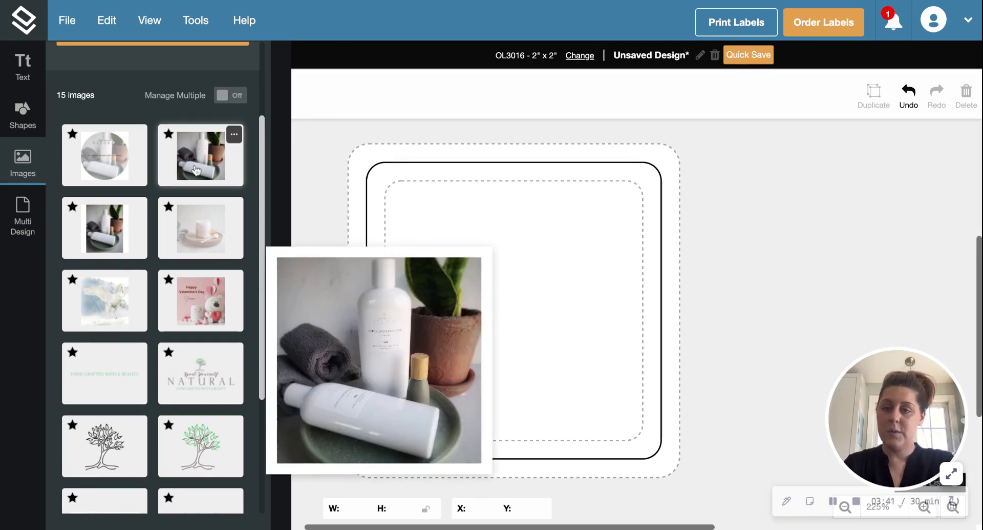
click(204, 225)
drag(557, 302, 518, 264)
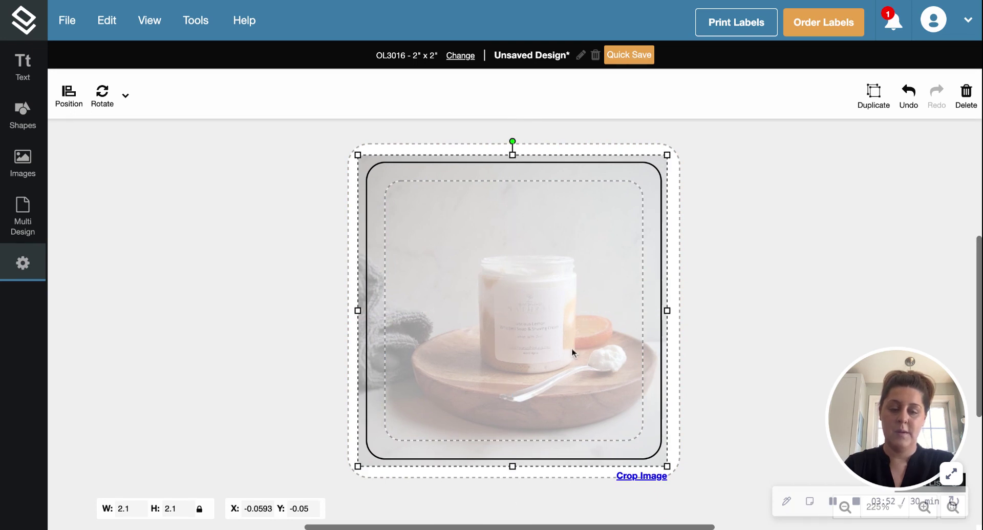
Step: Enlarge the jar photo from opposite corners to about 2.27 x 2.27 inches so it covers the whole bleed area
drag(664, 464, 679, 478)
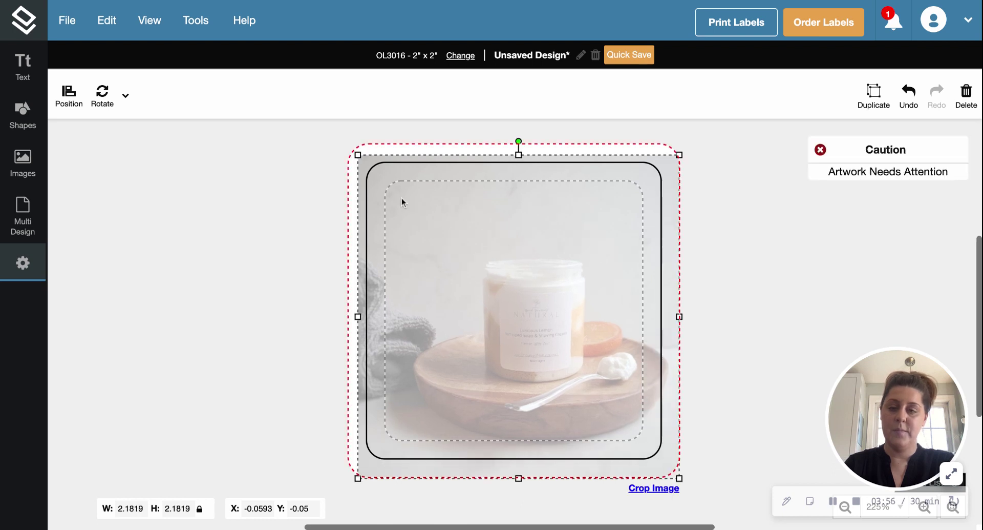
drag(360, 161, 346, 149)
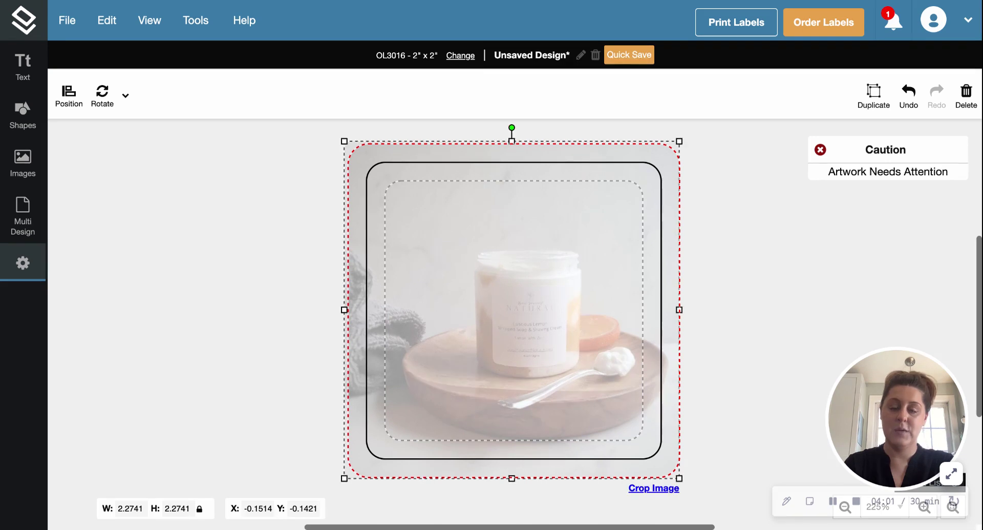
click(253, 201)
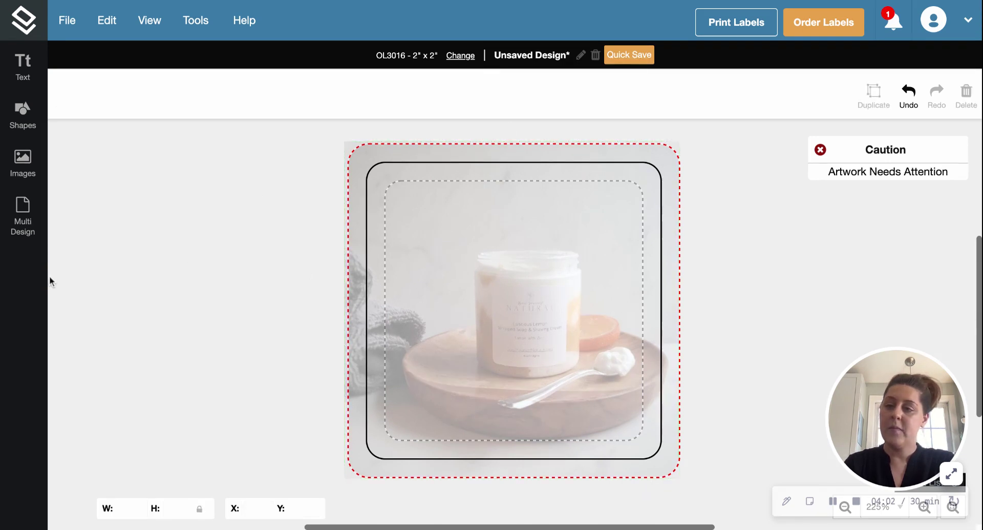
Step: Add the treeless "Spoil Yourself NATURAL" logo without white background, about 1.54 inches wide, centered at the top of the safe area
click(17, 221)
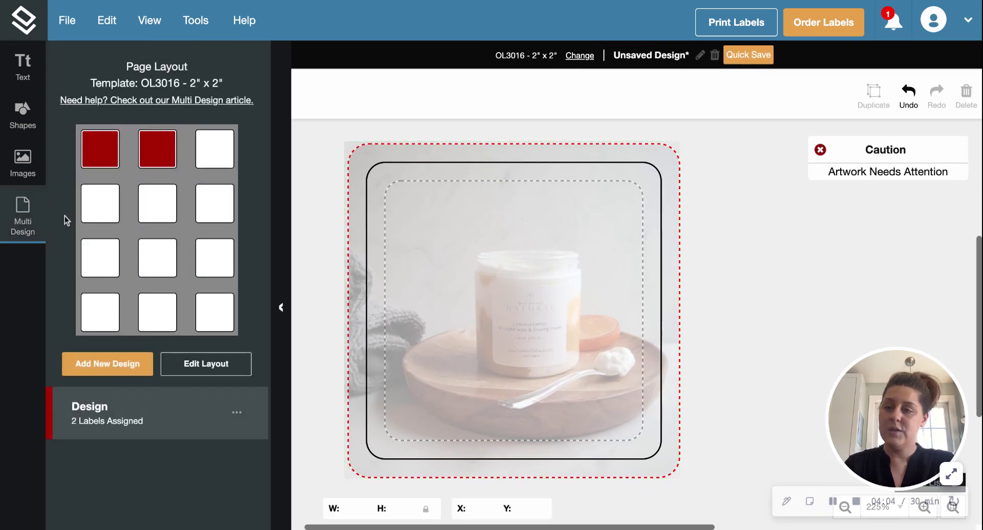
click(23, 167)
scroll(149, 287, down, 3)
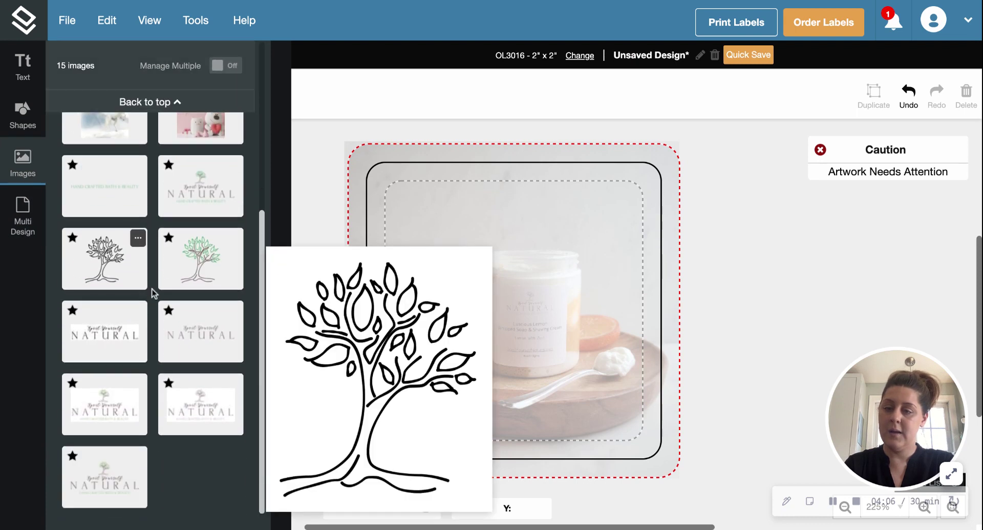
click(195, 336)
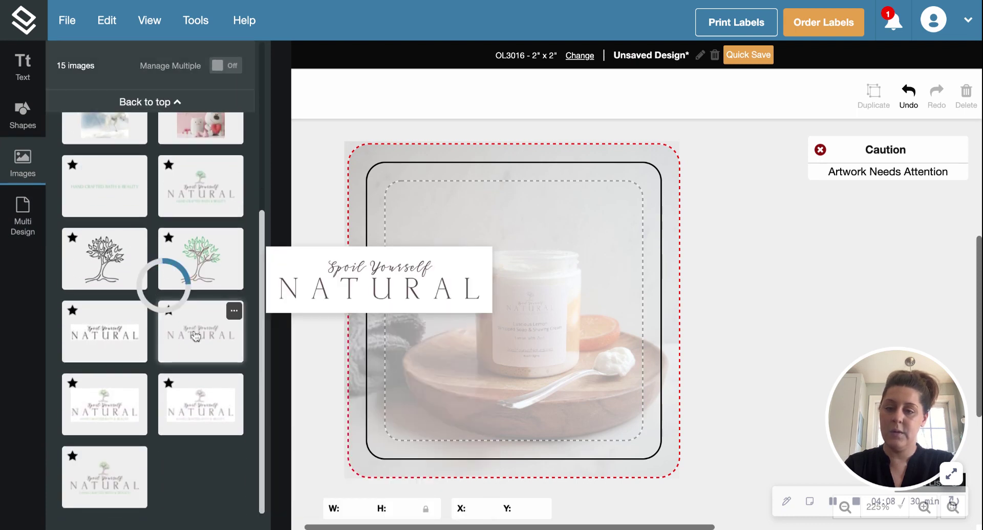
drag(771, 277, 620, 233)
drag(509, 209, 509, 209)
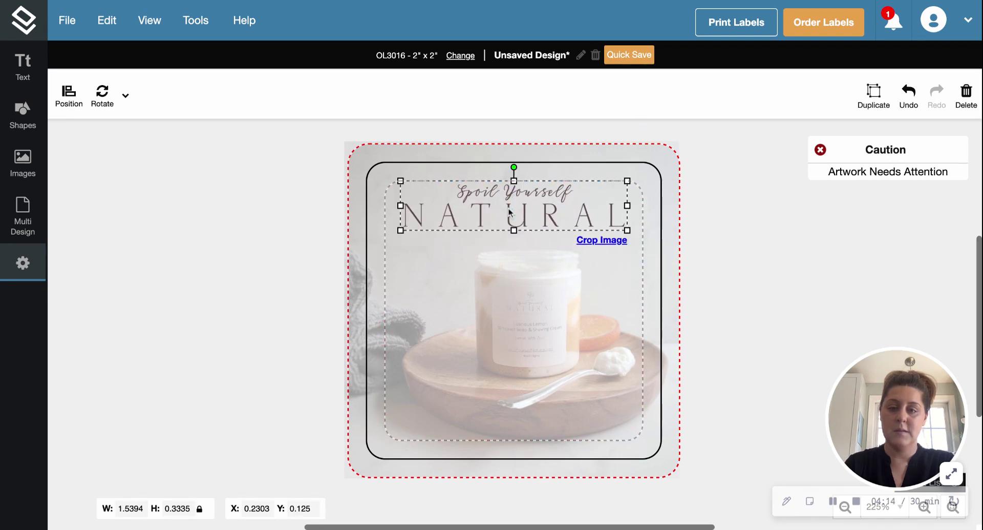
click(258, 229)
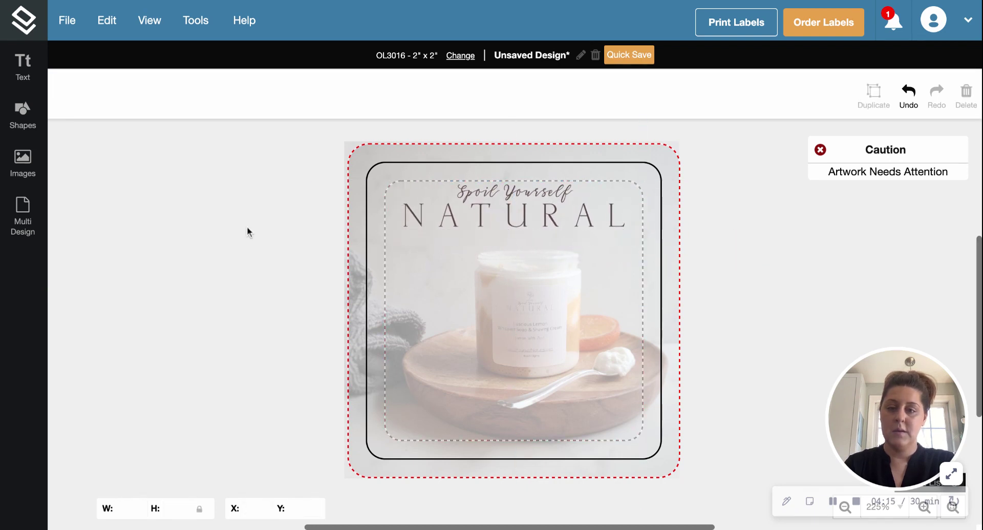
click(20, 225)
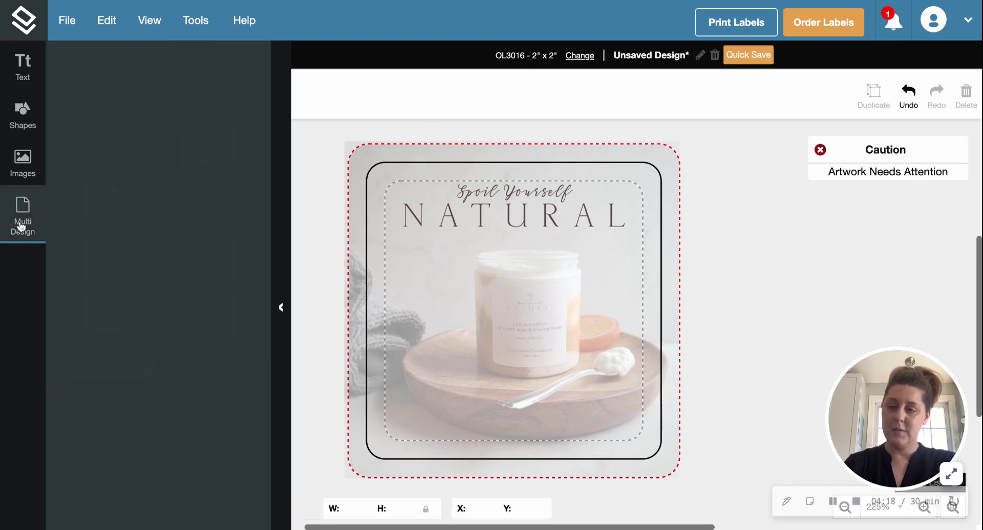
click(21, 226)
click(21, 169)
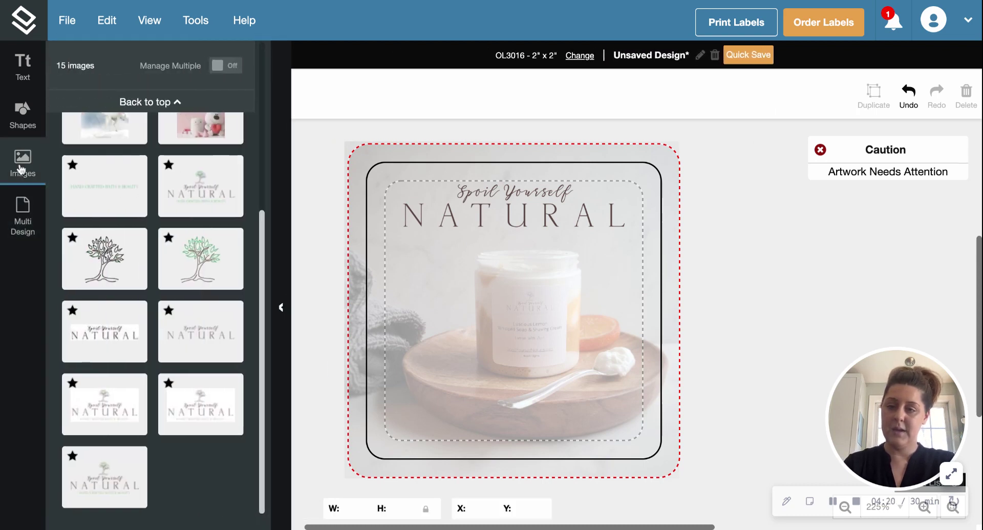
scroll(98, 317, up, 2)
scroll(99, 307, up, 5)
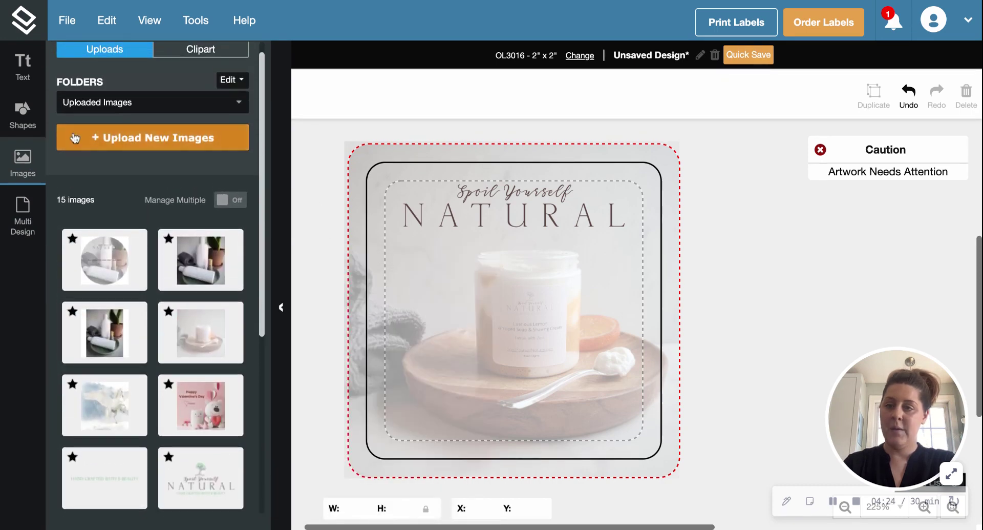
Step: Add a textbox to the design and move it below the logo, over the jar's lid
click(19, 63)
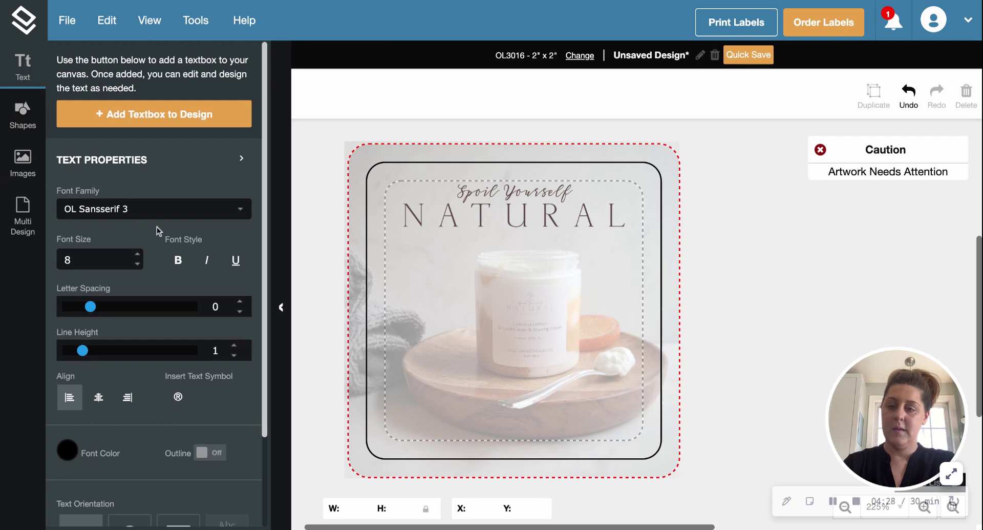
click(160, 120)
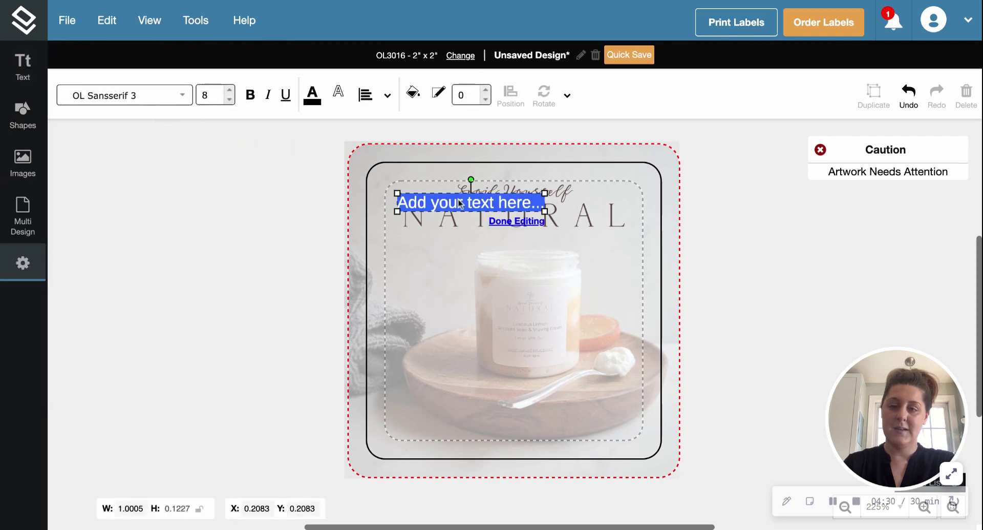
click(217, 279)
click(427, 200)
drag(427, 198, 448, 235)
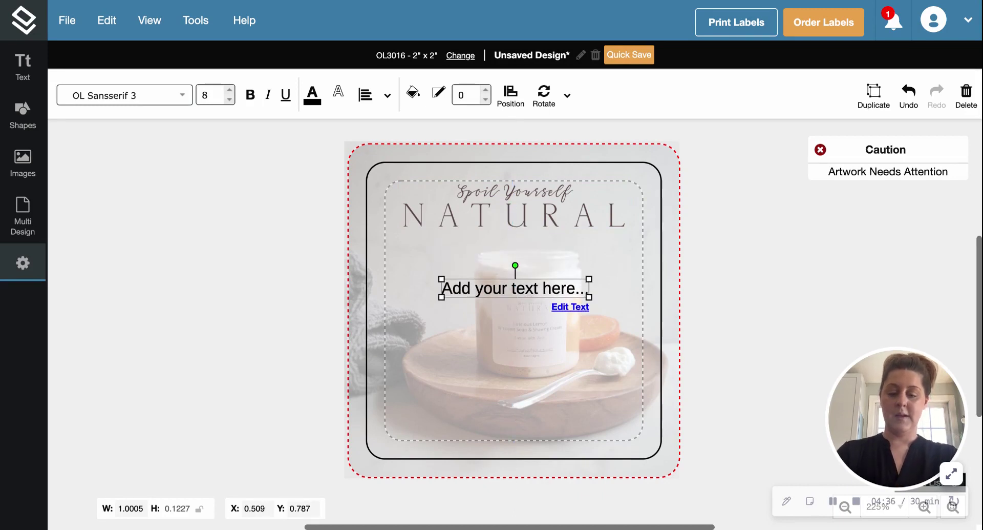
Step: Replace the placeholder text with "Nourish Your Skin, Ease Your Mind"
scroll(512, 308, down, 5)
scroll(512, 307, up, 5)
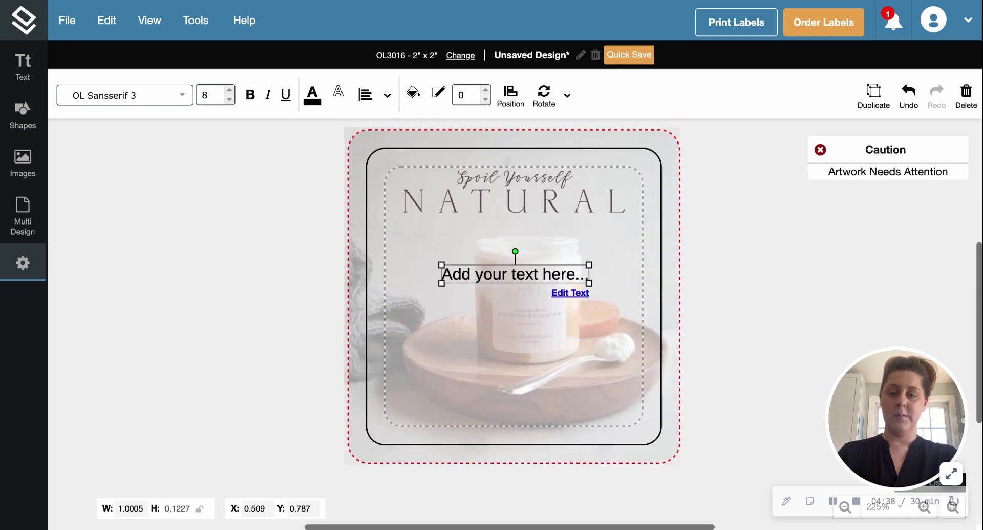
scroll(512, 307, down, 2)
click(579, 406)
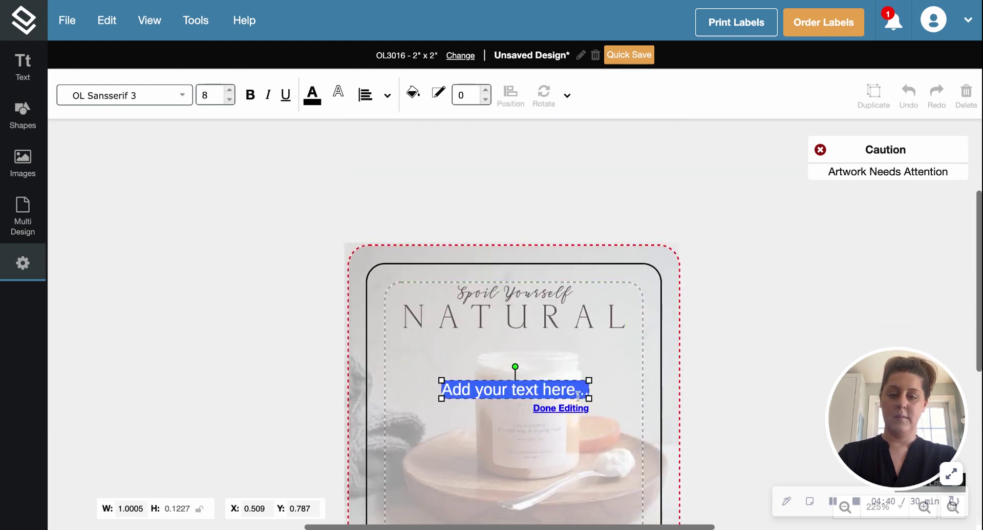
text(Nourish )
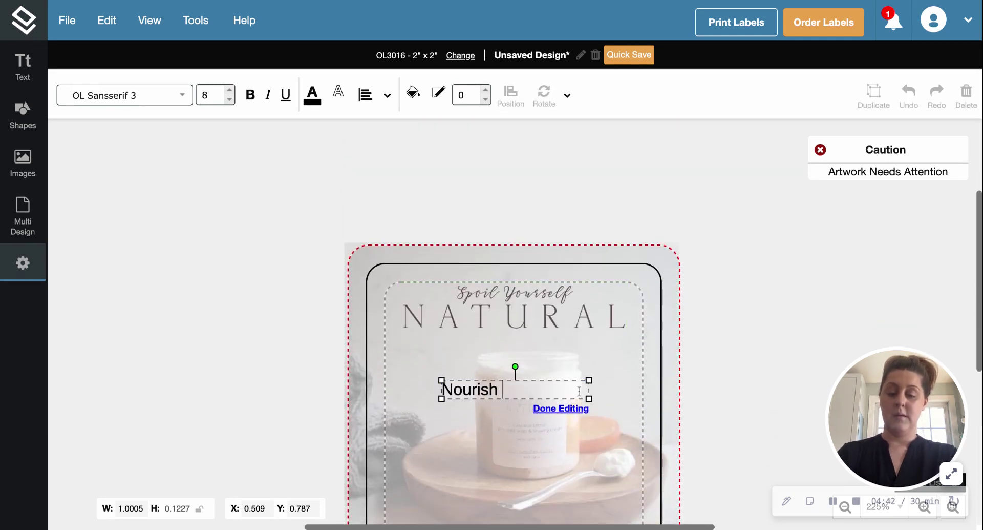
text(Your Skin)
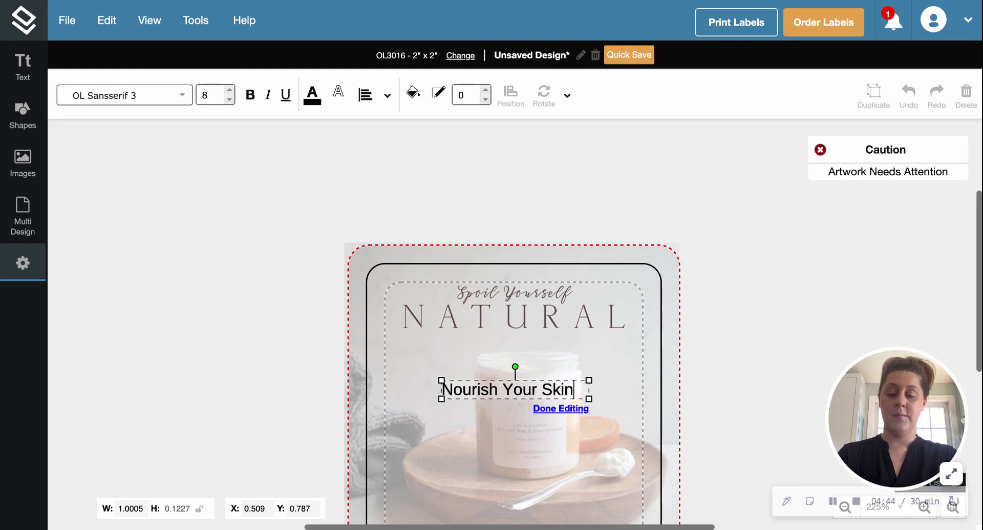
text(, Ease Your Mind)
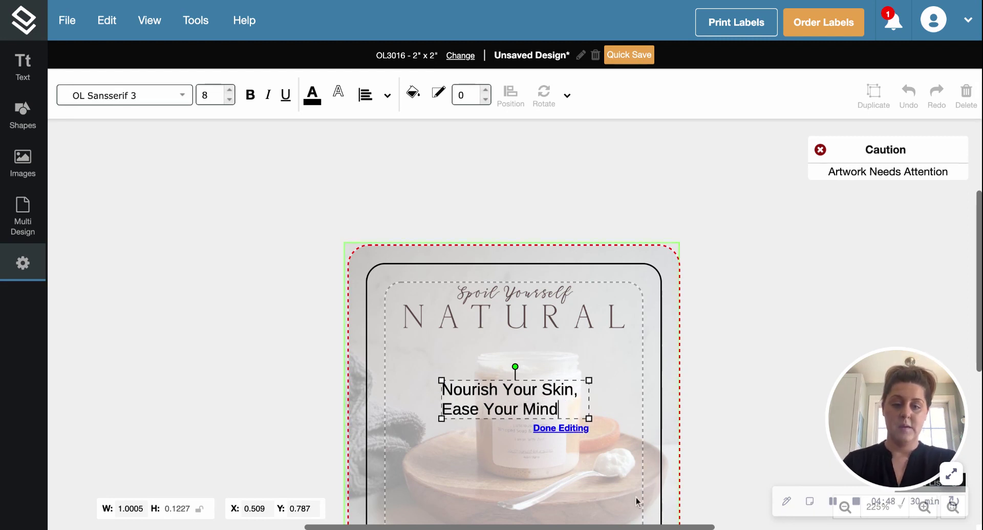
Step: Widen the tagline's textbox to about 1.74 inches, spanning the safe area, and center-align its text
drag(589, 418, 643, 418)
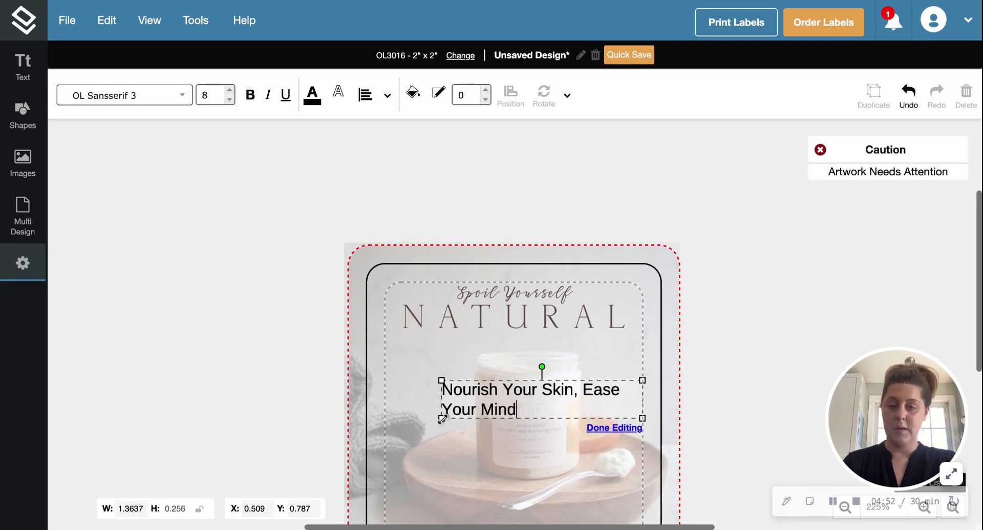
drag(441, 418, 386, 418)
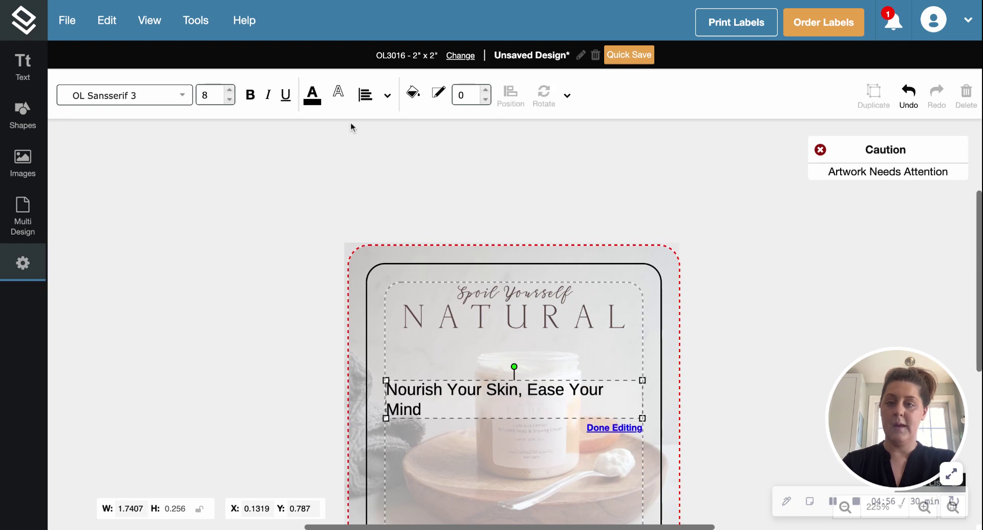
click(366, 94)
click(391, 197)
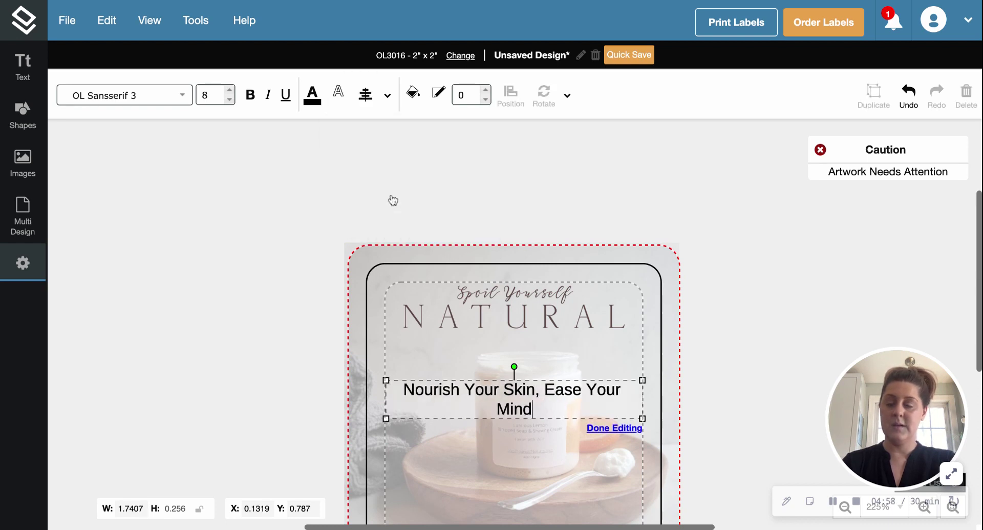
Step: Set the tagline's font to Lustria and its size to 7
click(156, 97)
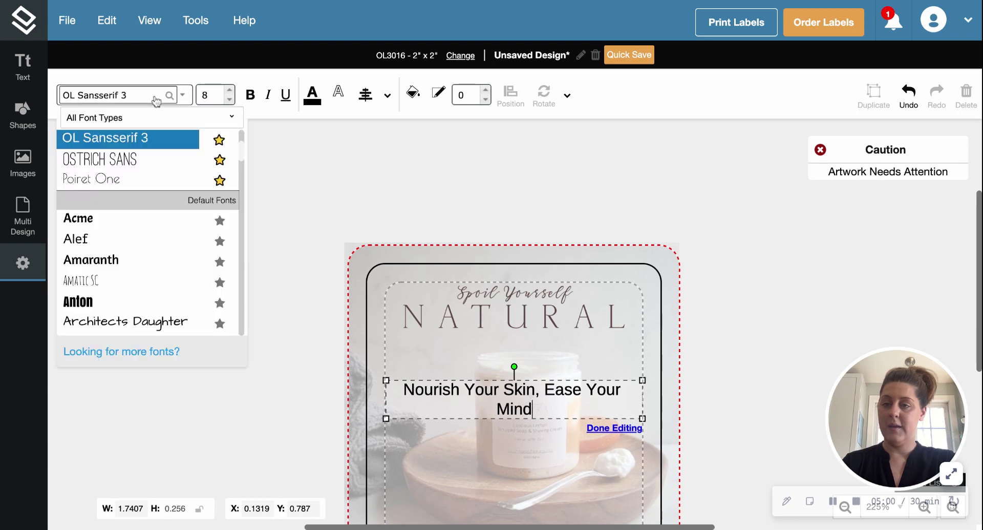
scroll(158, 179, up, 3)
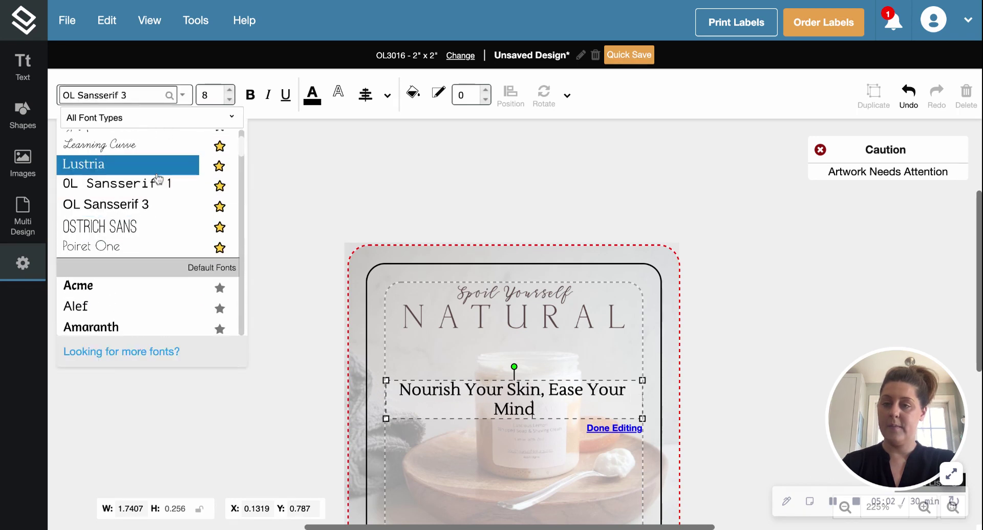
click(158, 179)
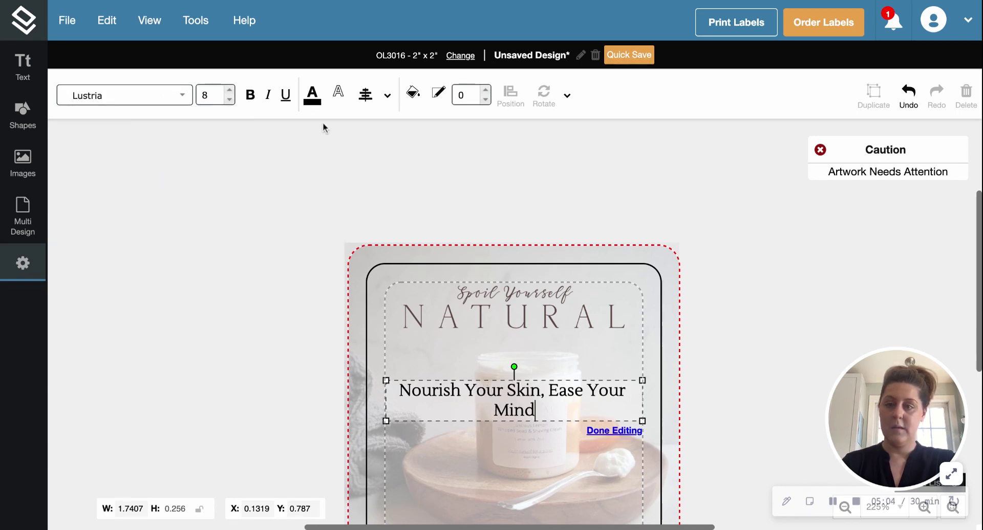
click(229, 100)
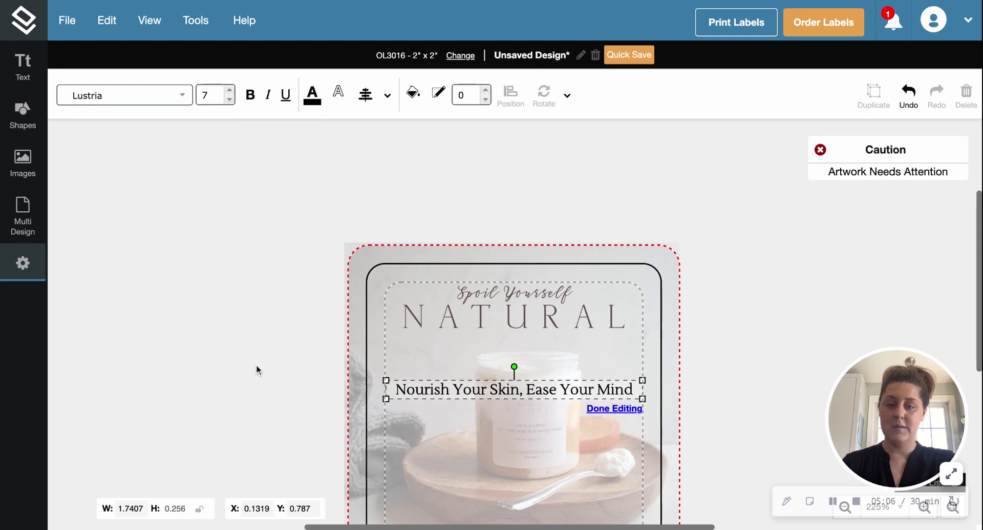
click(260, 400)
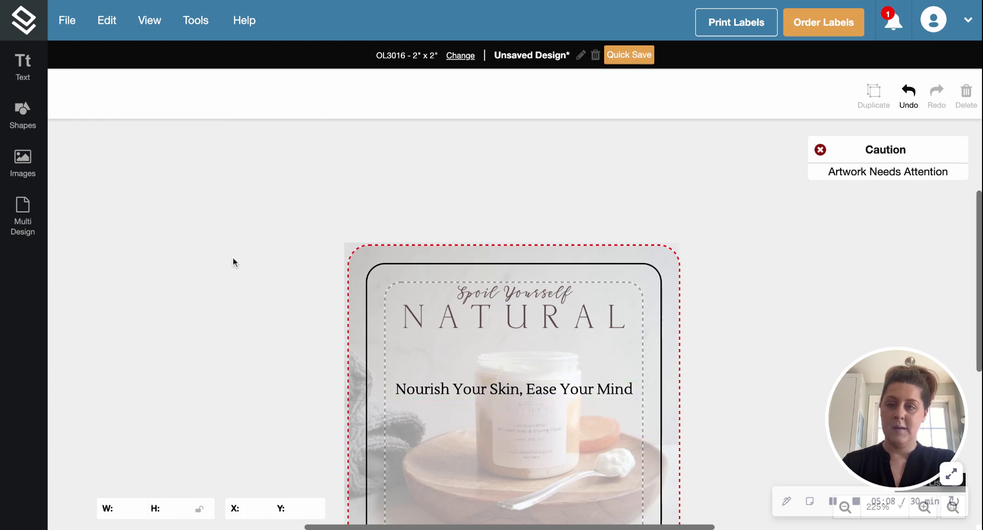
Step: Recolor the tagline dark brown, using the brown swatch 714216 darkened to 38200B
click(447, 385)
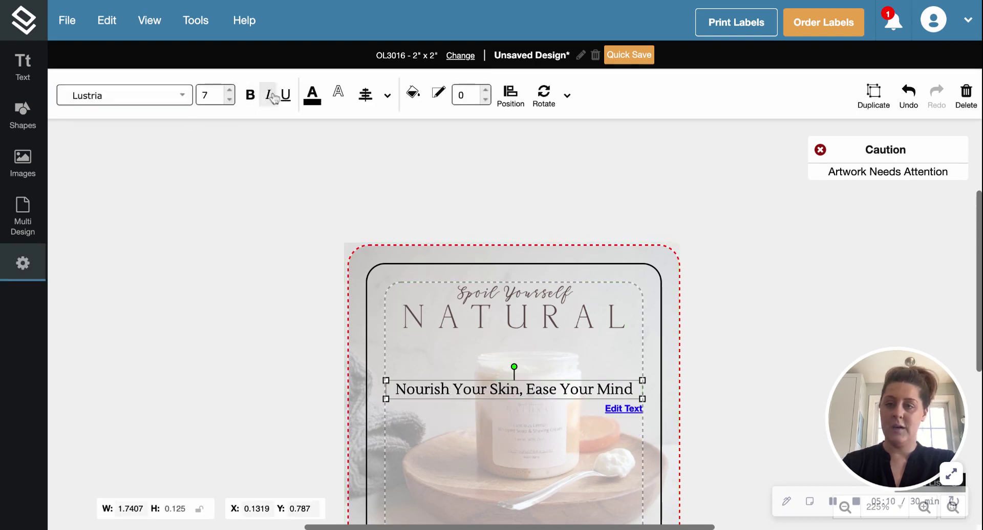
click(307, 101)
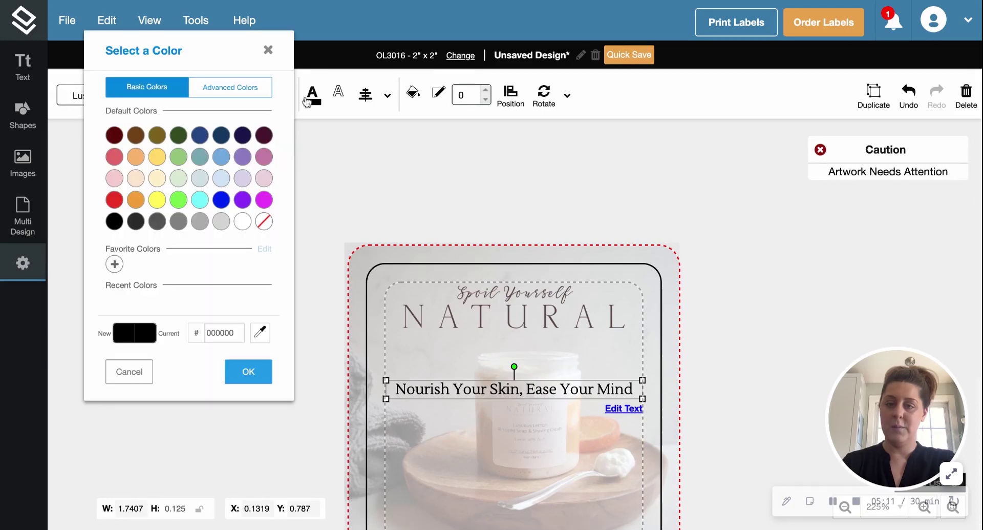
click(135, 136)
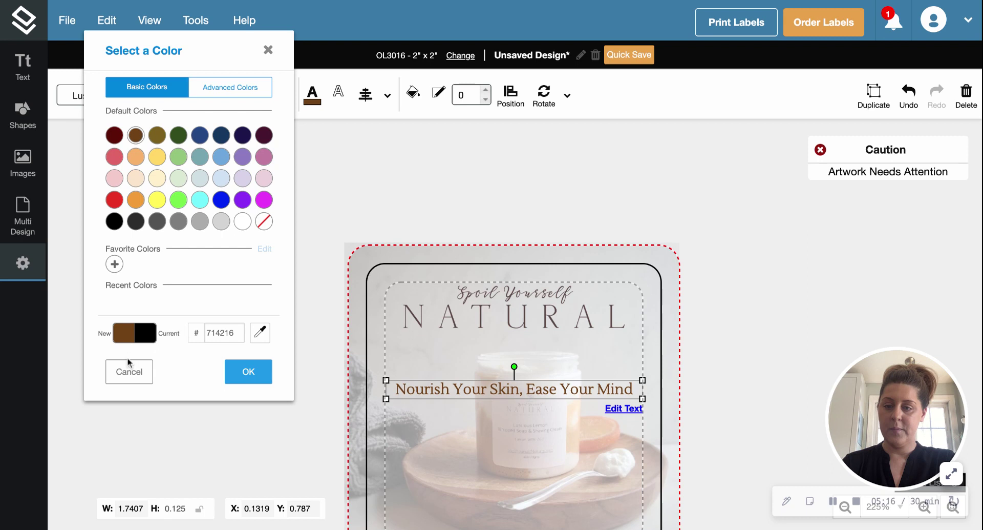
click(212, 93)
click(151, 231)
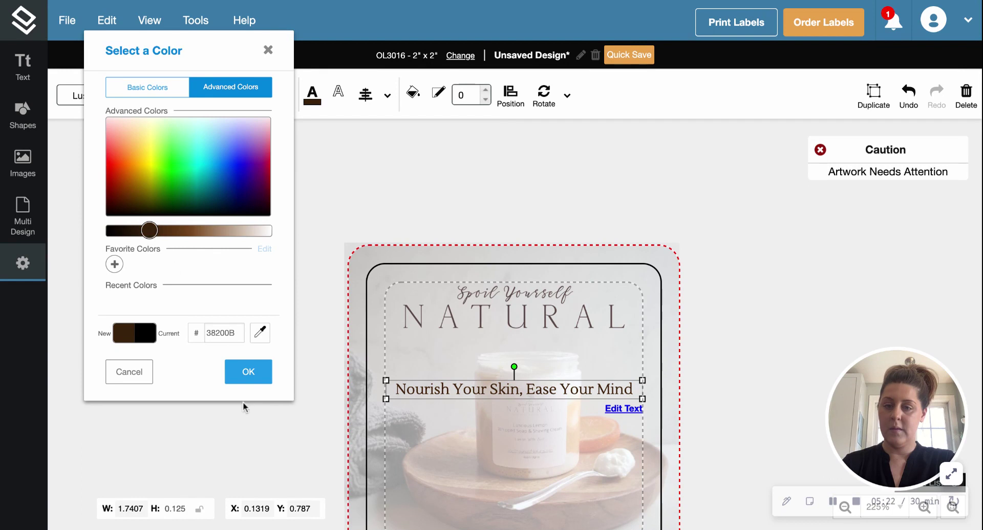
click(245, 380)
click(228, 385)
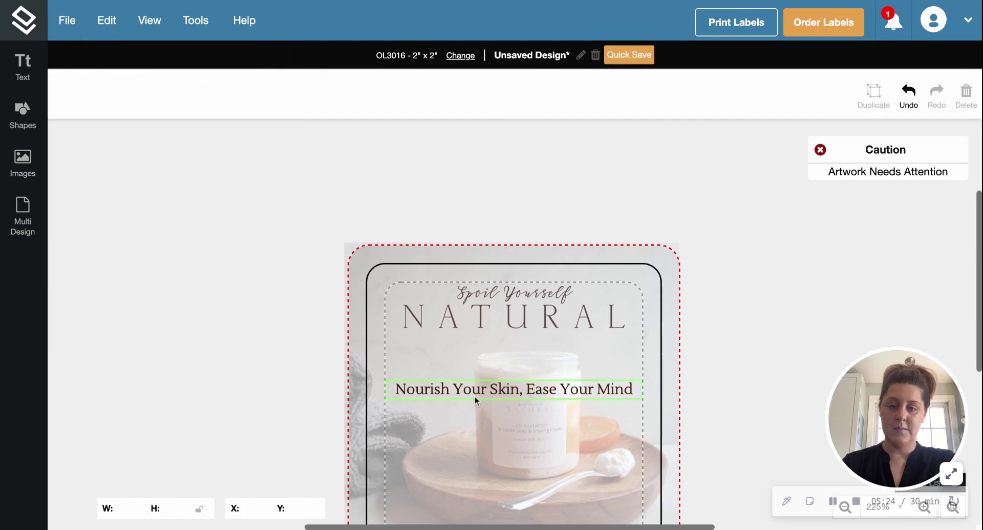
Step: Move the tagline up directly beneath the logo and reduce its font size to 6
click(493, 395)
drag(494, 394, 500, 377)
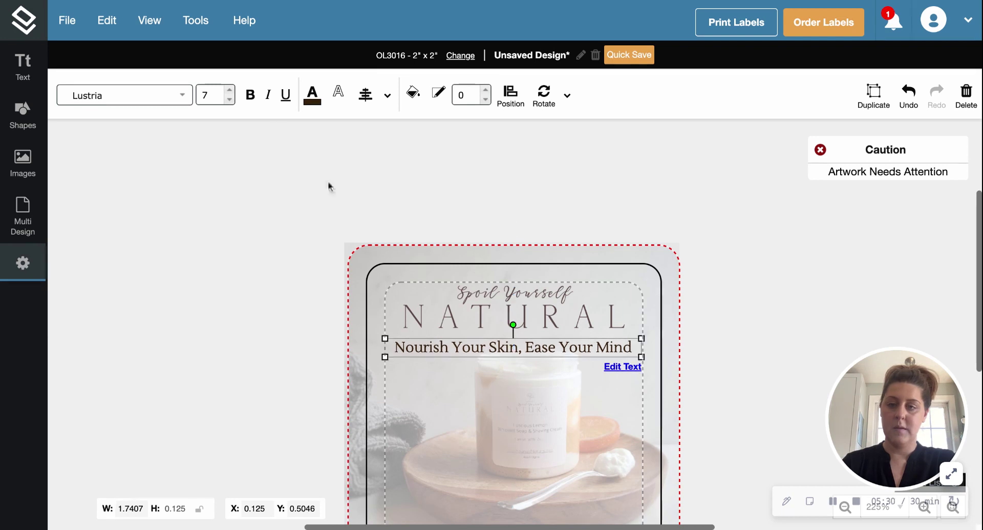
click(229, 100)
click(212, 302)
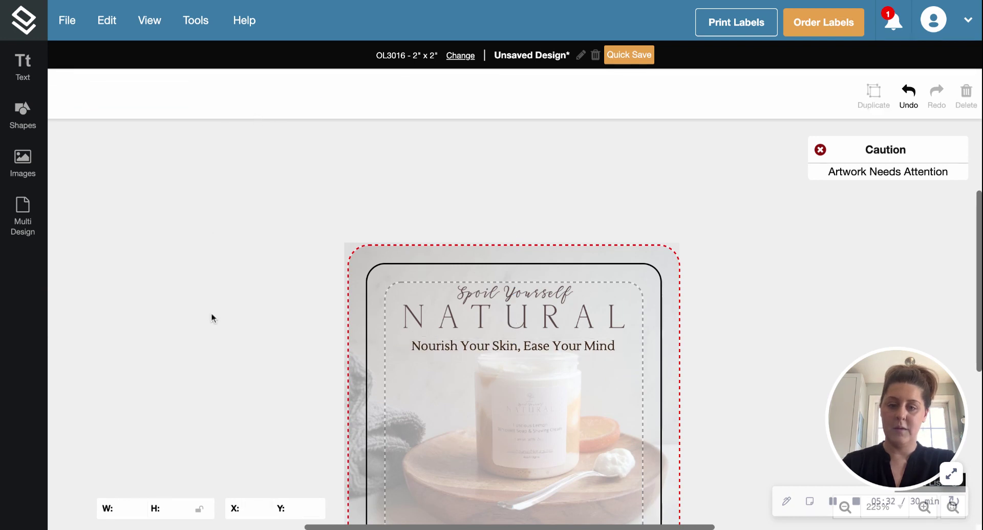
Step: Add a second textbox to the design and move it to the lower edge of the safe area, below the jar
scroll(403, 404, down, 5)
scroll(402, 403, up, 2)
scroll(403, 408, up, 1)
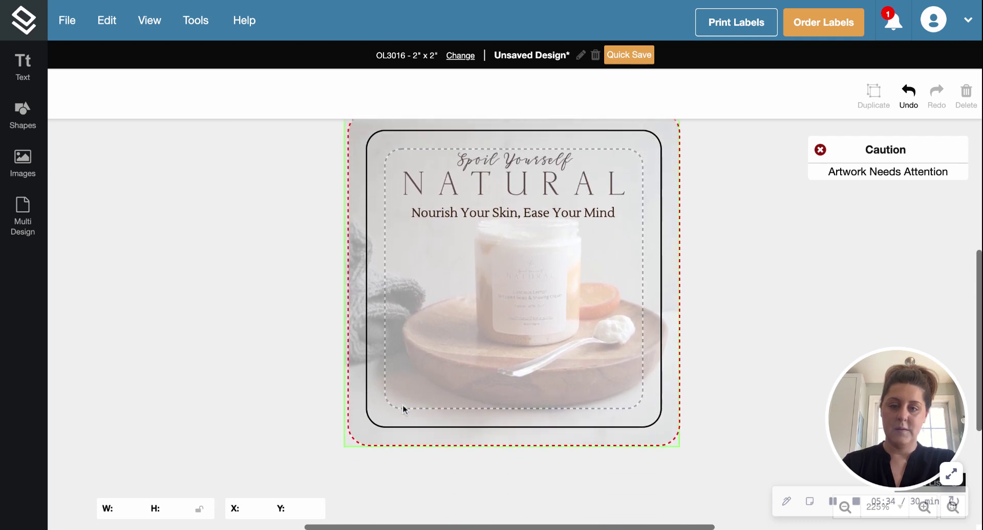
click(21, 72)
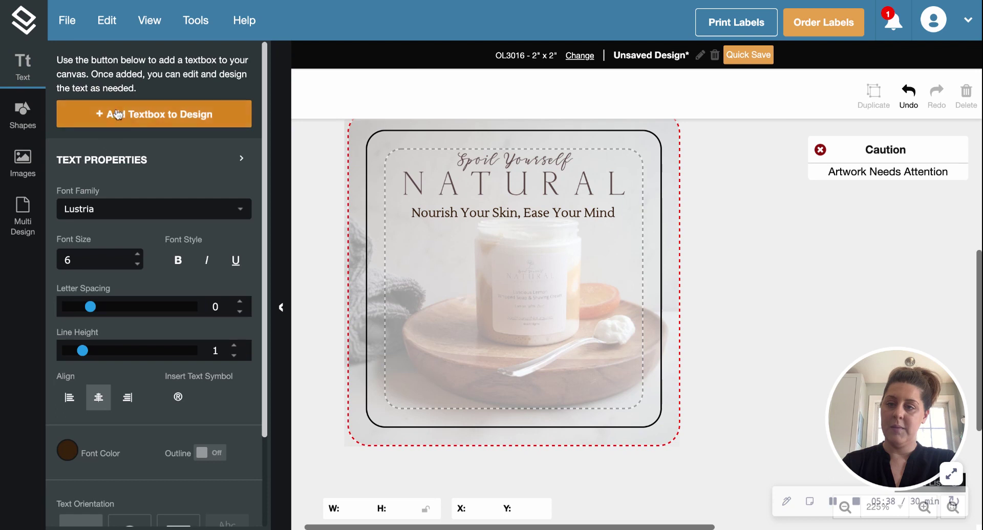
click(118, 114)
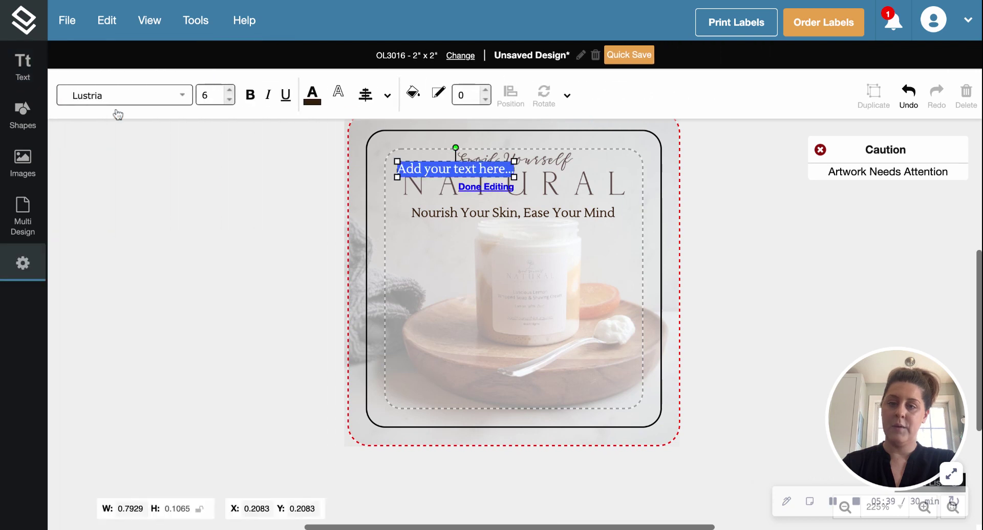
click(453, 169)
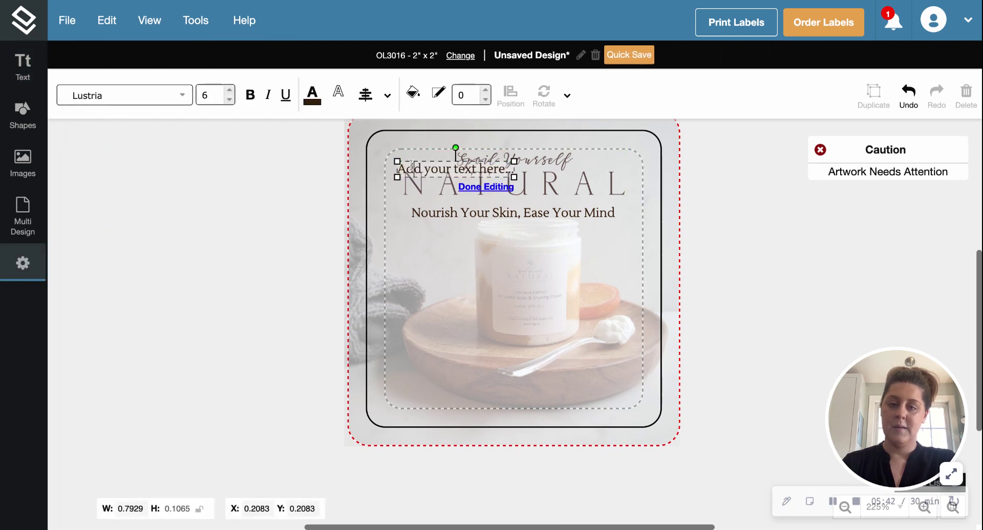
click(316, 183)
mouse_move(414, 167)
mouse_down()
mouse_move(435, 284)
mouse_move(473, 329)
mouse_move(501, 334)
mouse_move(504, 401)
mouse_move(508, 393)
mouse_up()
Step: Replace the lower textbox's placeholder text with "Enjoy Your Free"
double_click(508, 393)
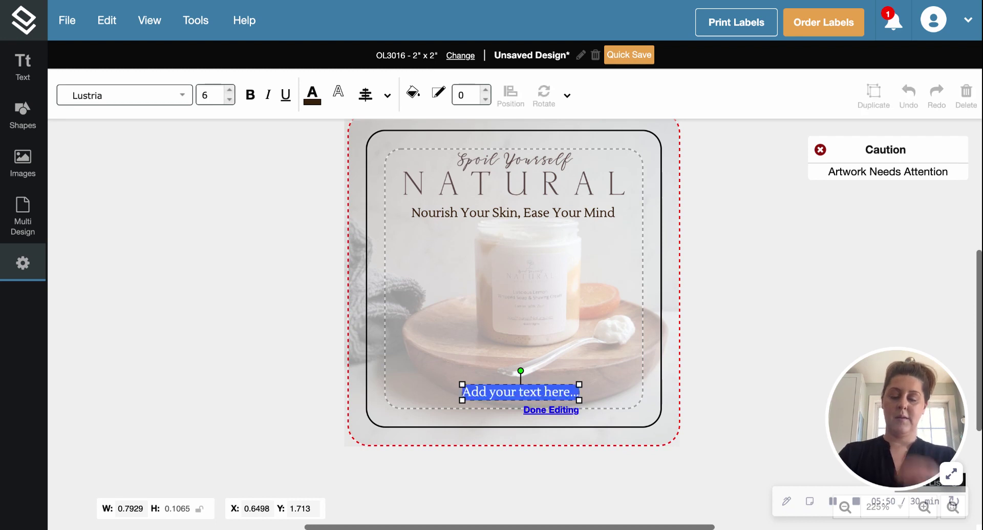
text(E)
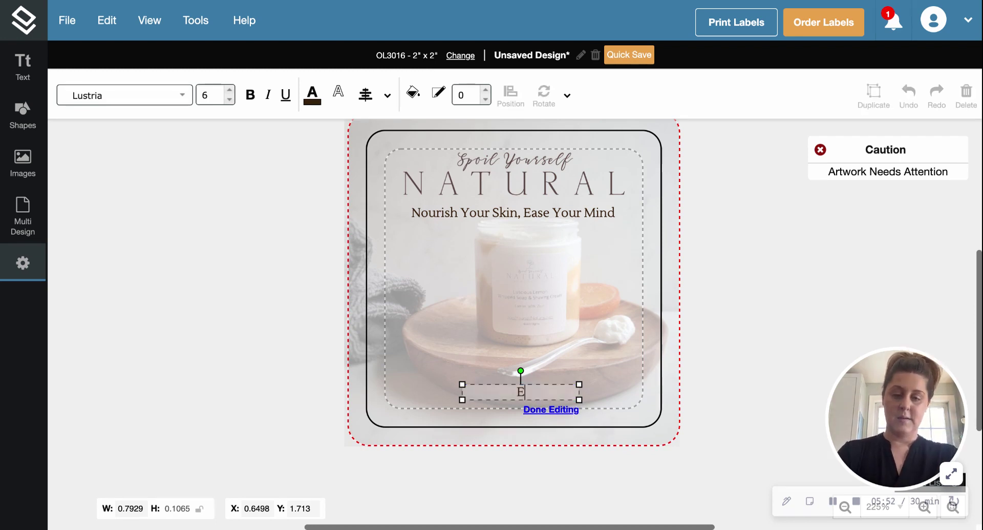
text(mjoy)
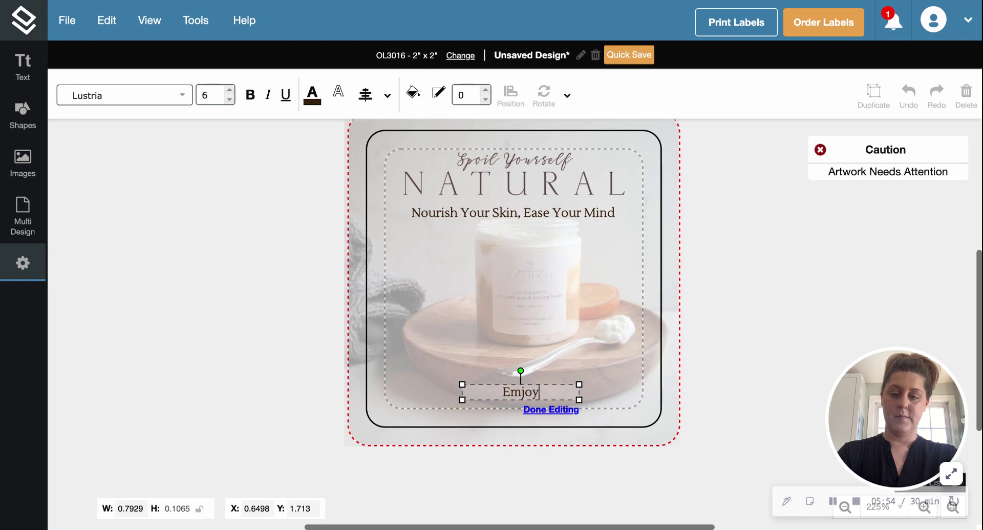
text( Your Free)
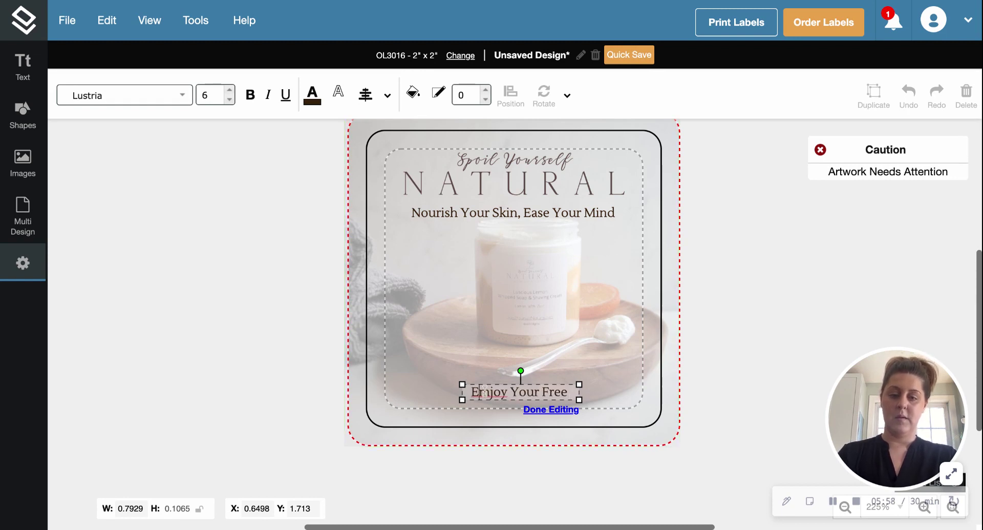
key(BackSpace)
text(n)
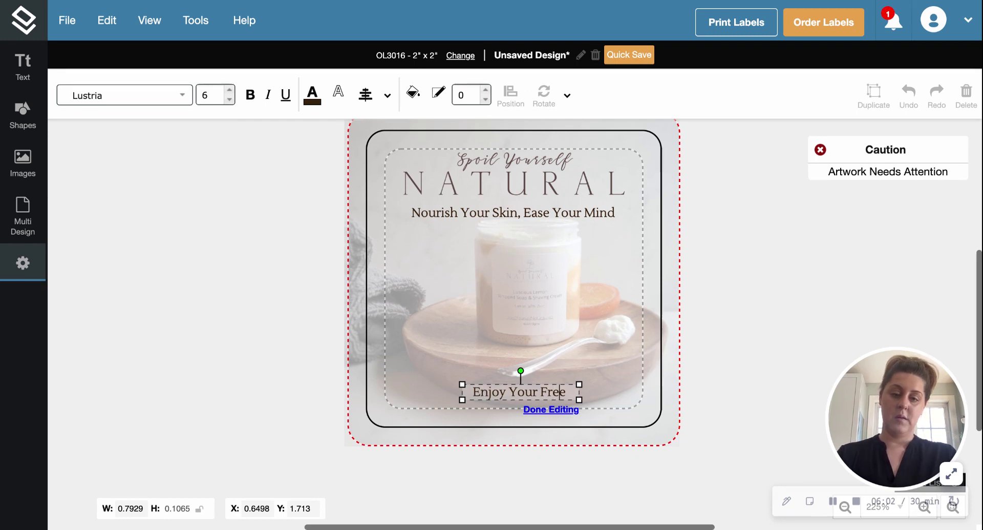
Step: Replace the word "Free" in the lower textbox with "Goodie Bag"
key(BackSpace)
key(BackSpace)
key(BackSpace)
key(BackSpace)
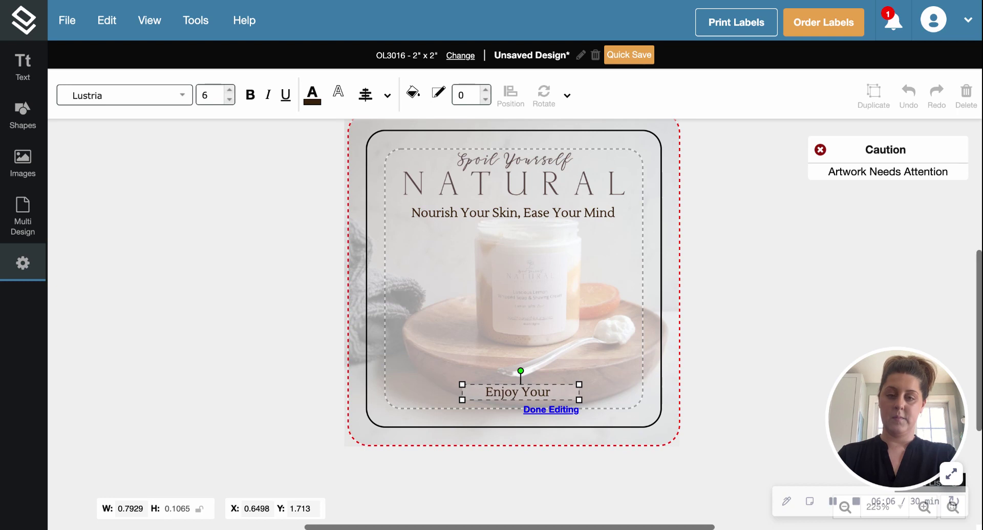
text(Go)
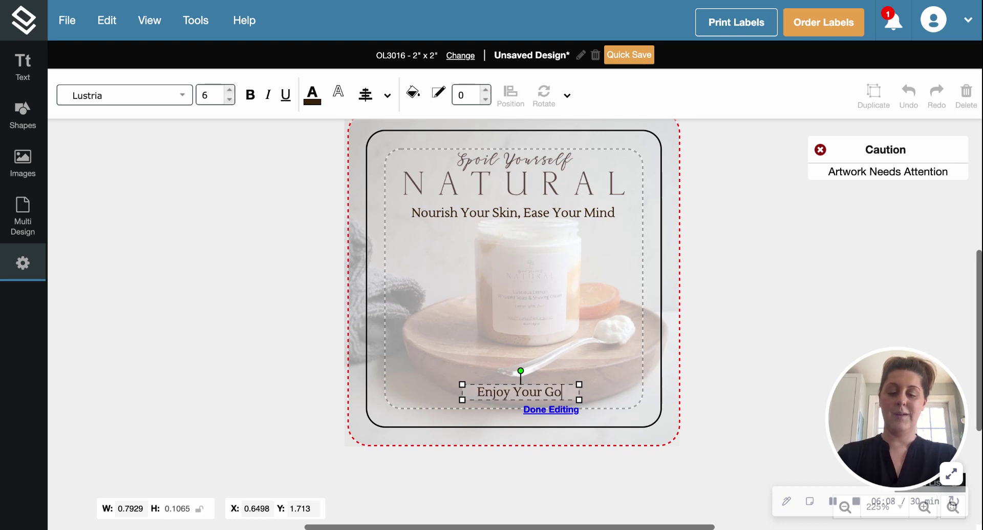
text(die bag)
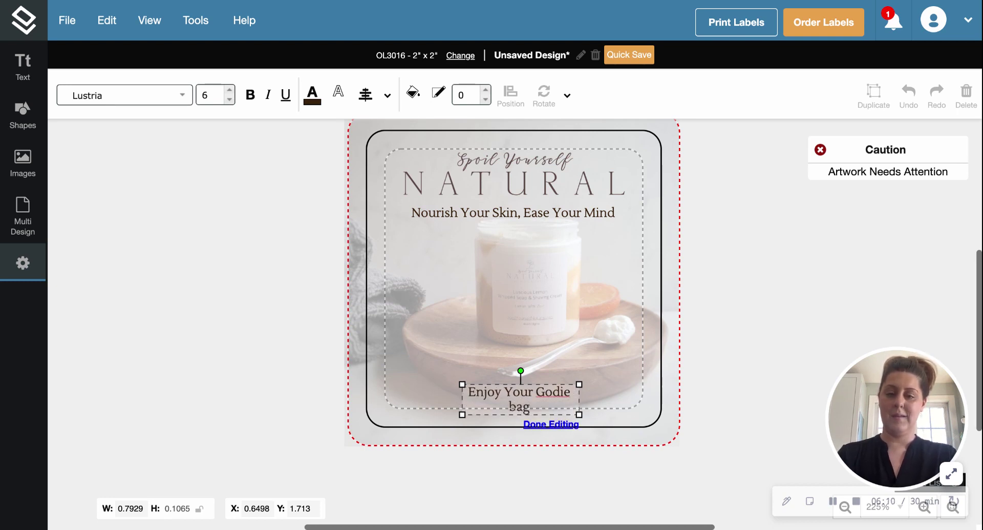
click(545, 391)
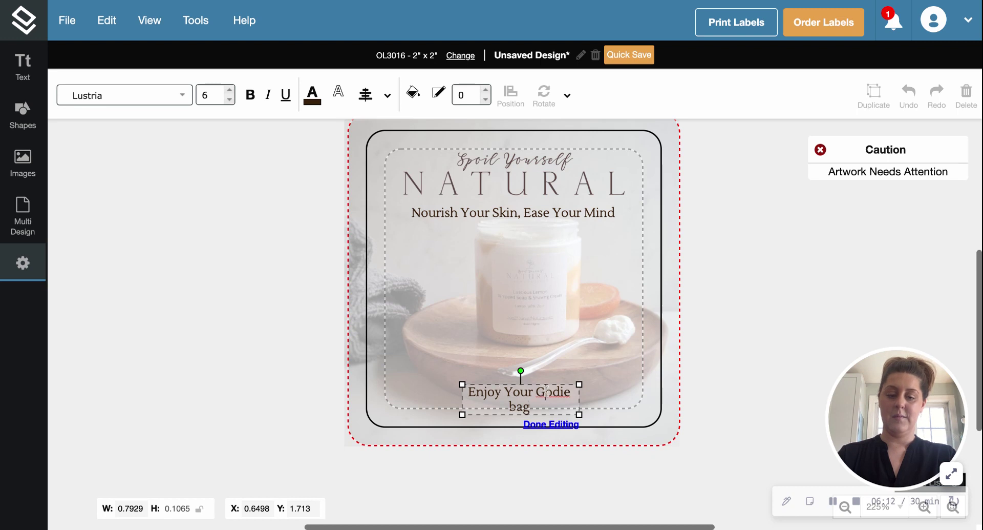
text(o)
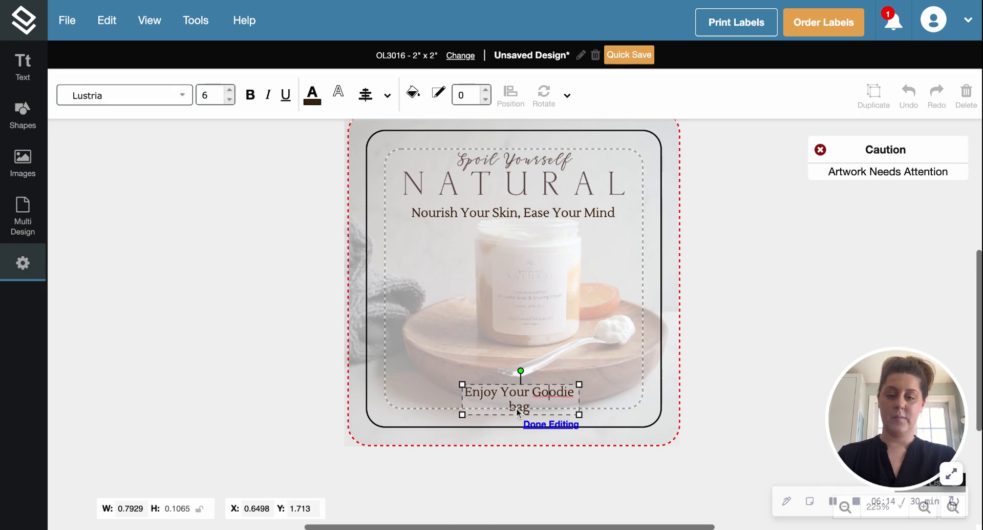
key(BackSpace)
text(B)
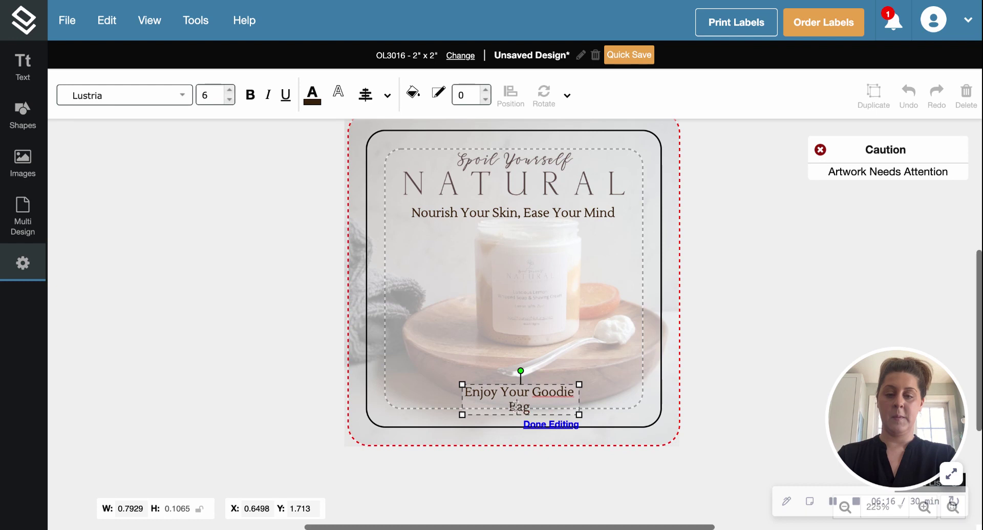
Step: Change the spelling of "Goodie" to "Goody" in the lower textbox
click(575, 392)
key(BackSpace)
key(BackSpace)
text(y)
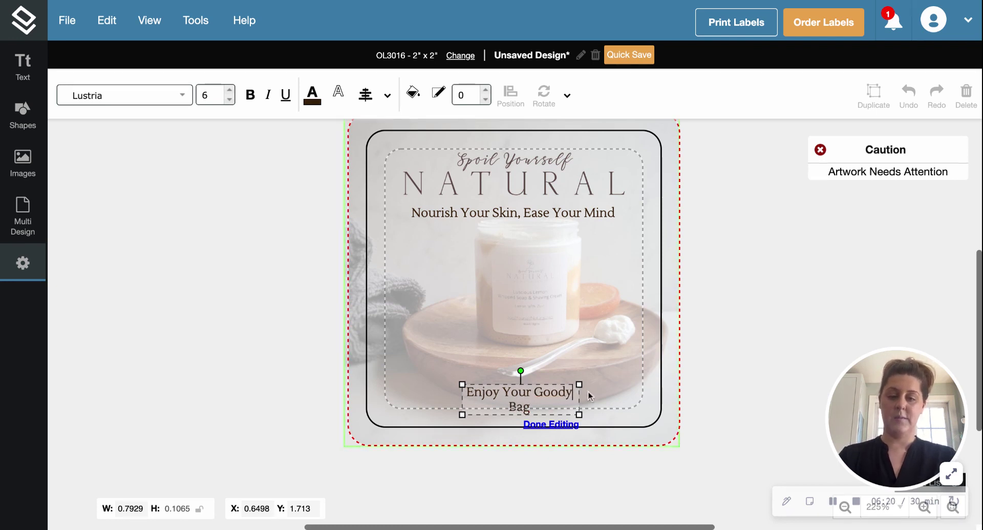
Step: Widen the "Enjoy Your Goody Bag" textbox to about 1.01 inches and center it horizontally on the label
drag(579, 414, 613, 409)
click(469, 362)
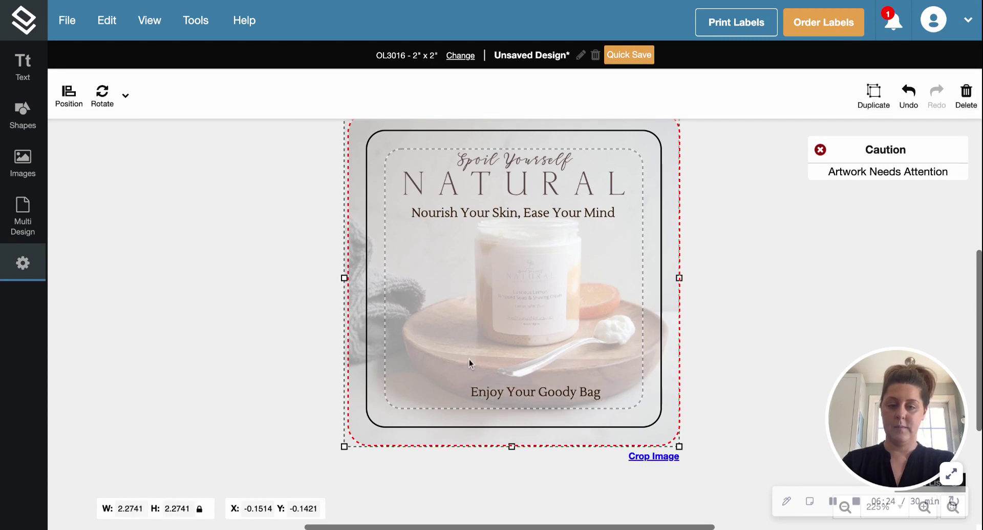
drag(556, 393, 534, 391)
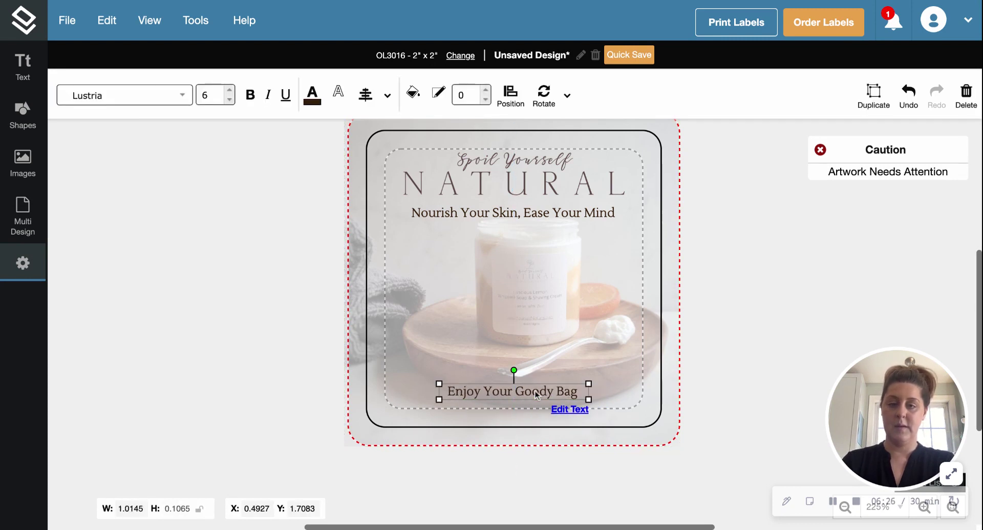
Step: Set the "Enjoy Your Goody Bag" font size to 9 and widen its textbox to about 1.74 inches, spanning the safe area
click(231, 91)
click(231, 91)
click(231, 91)
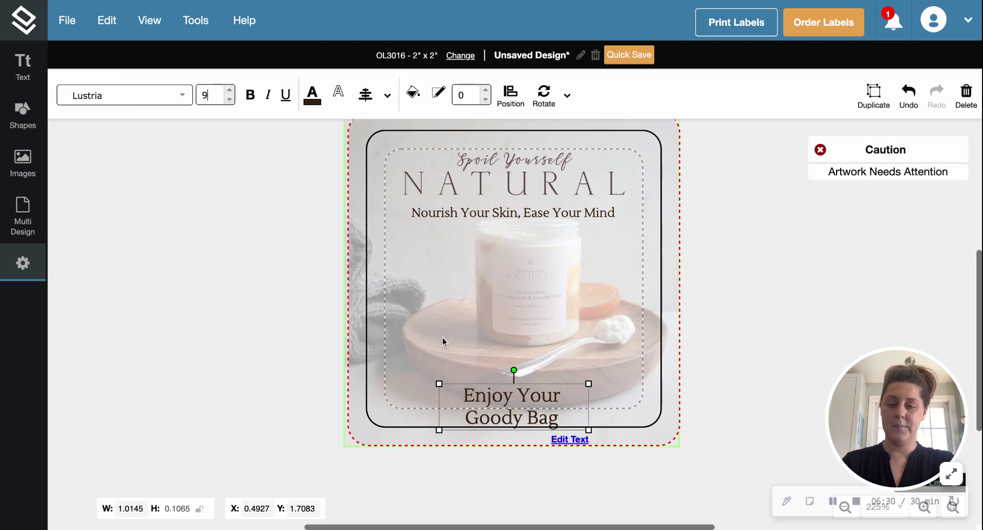
drag(587, 428, 642, 408)
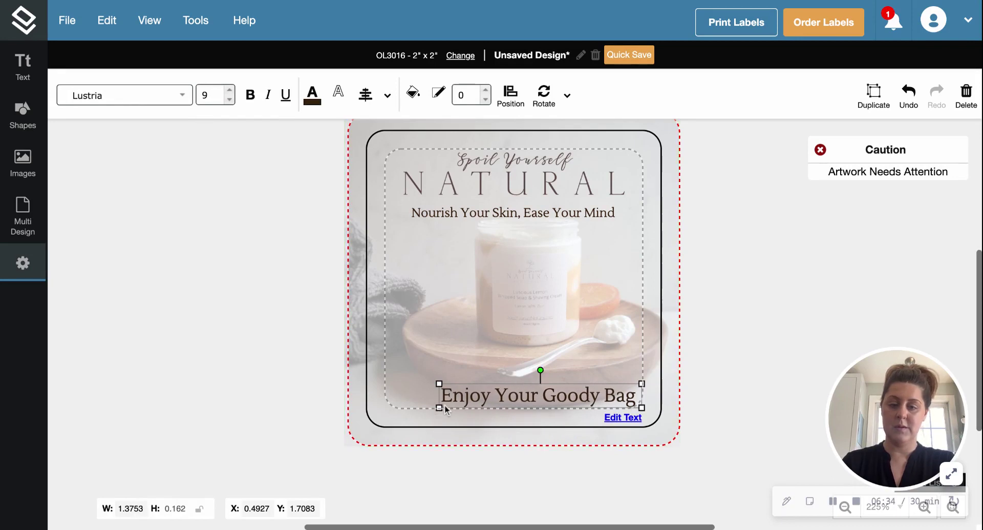
click(441, 409)
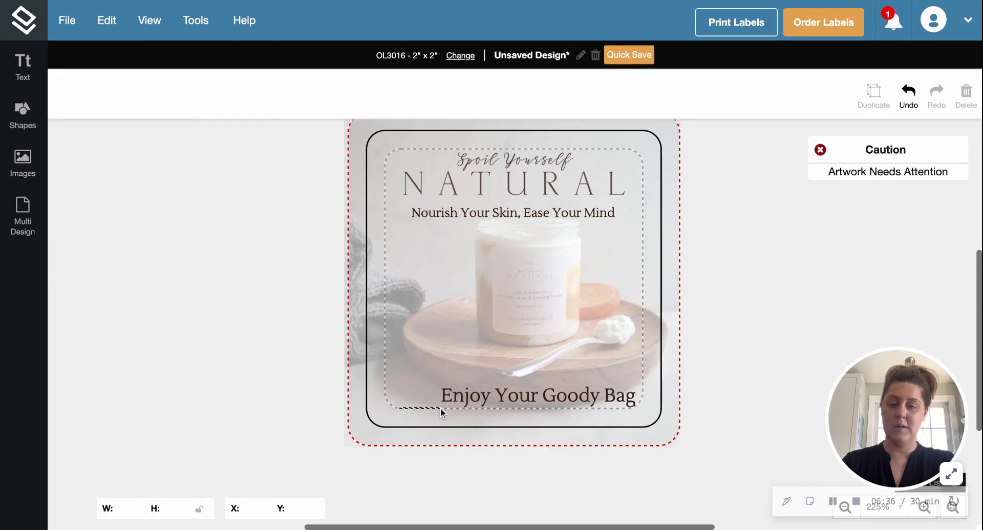
click(440, 405)
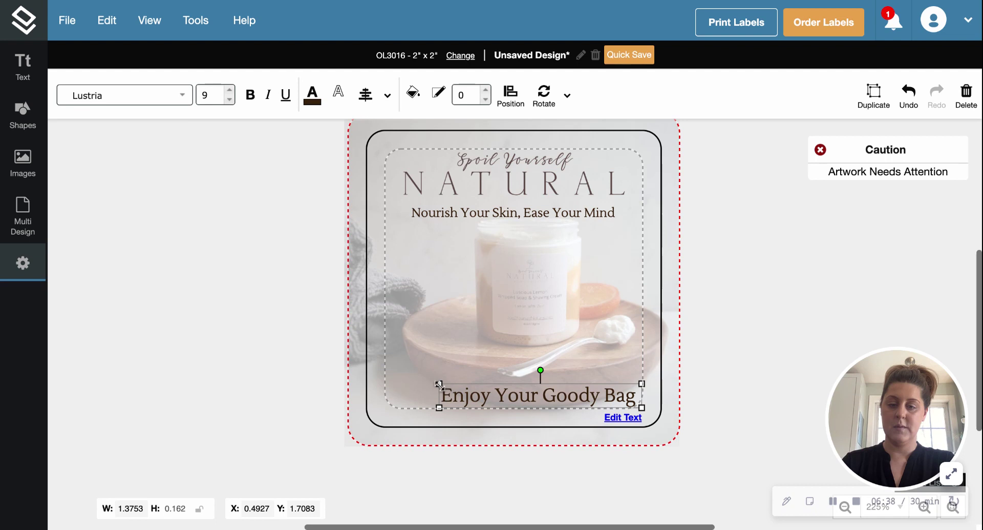
drag(439, 384, 385, 384)
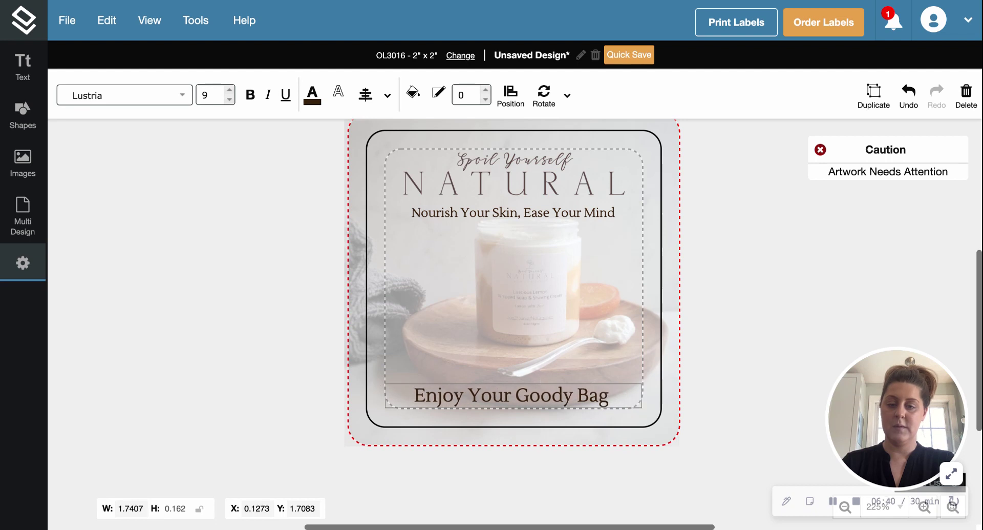
Step: Move the "Enjoy Your Goody Bag" textbox up slightly within the safe area, to about X 0.12 and Y 1.68 inches
drag(511, 395, 511, 389)
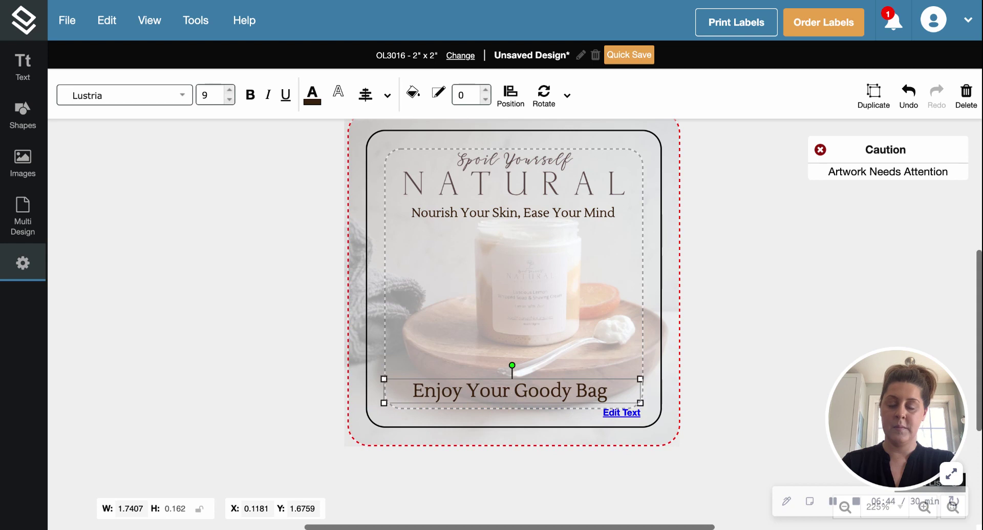
click(162, 342)
Step: Try the OL Sansserif 3 and Ostrich Sans fonts on the "Enjoy Your Goody Bag" text
click(452, 390)
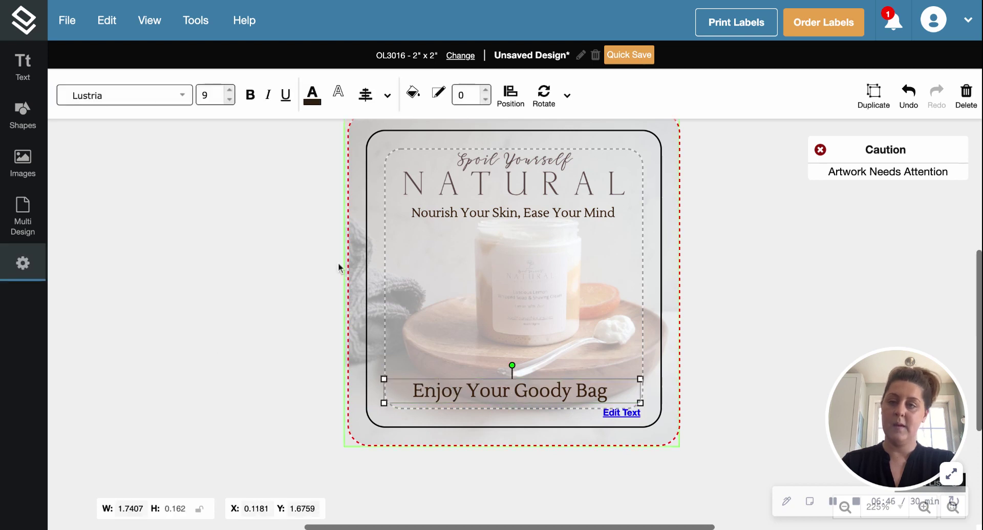
click(95, 96)
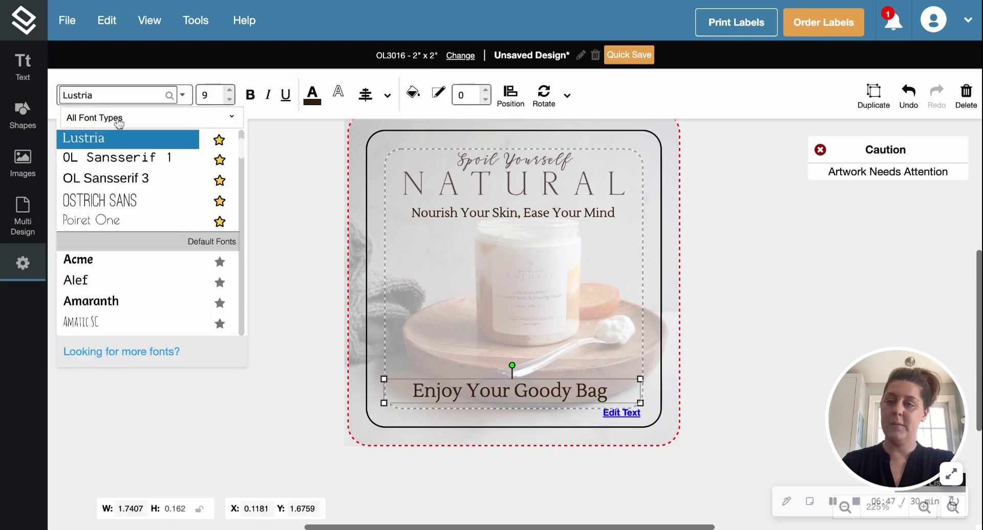
click(127, 177)
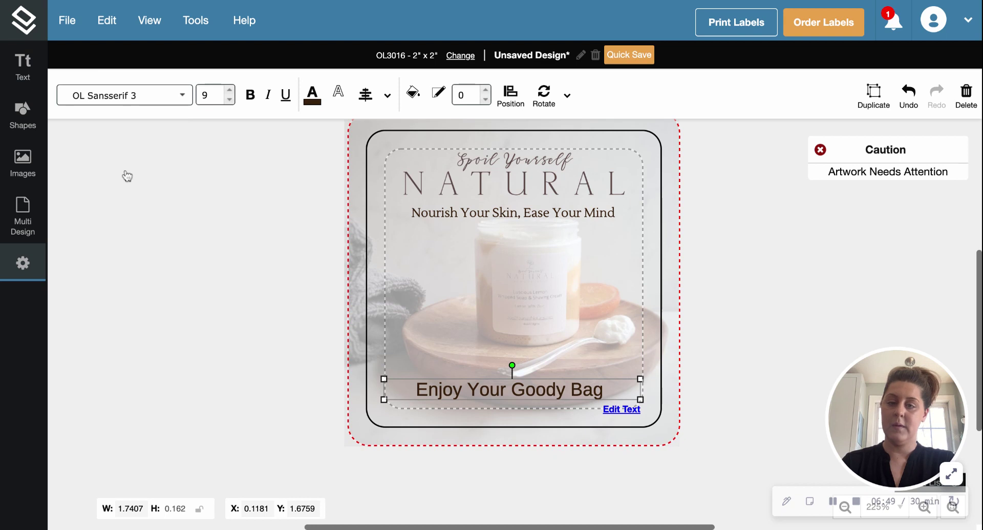
click(136, 99)
click(138, 160)
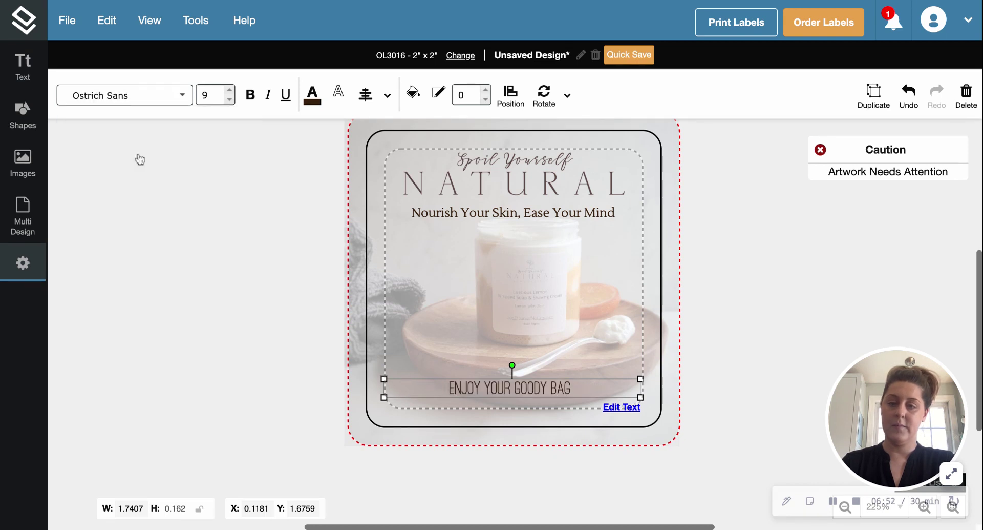
Step: Increase the "Enjoy Your Goody Bag" font size to 14
click(229, 91)
click(229, 91)
click(229, 92)
click(228, 91)
click(228, 91)
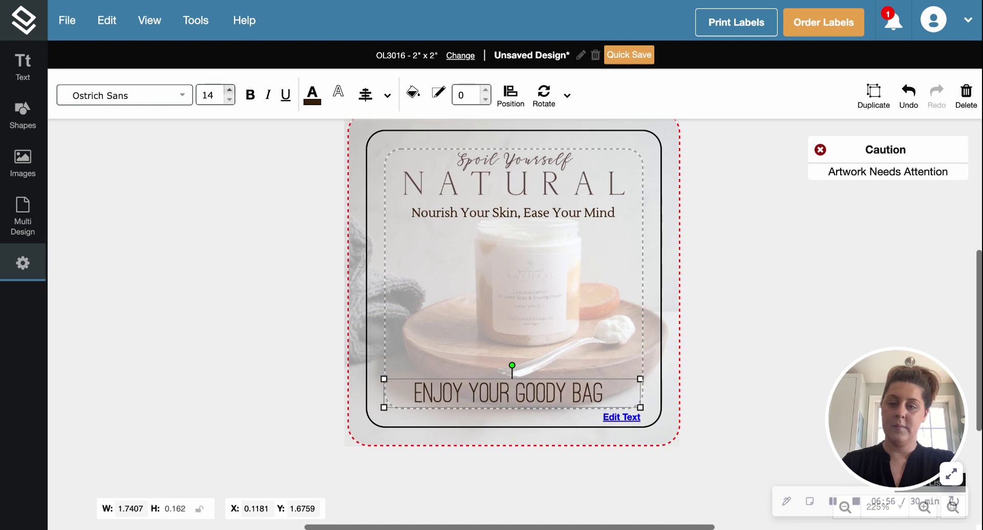
Step: Set the "Enjoy Your Goody Bag" text back to Lustria at size 9 and deselect it
click(119, 98)
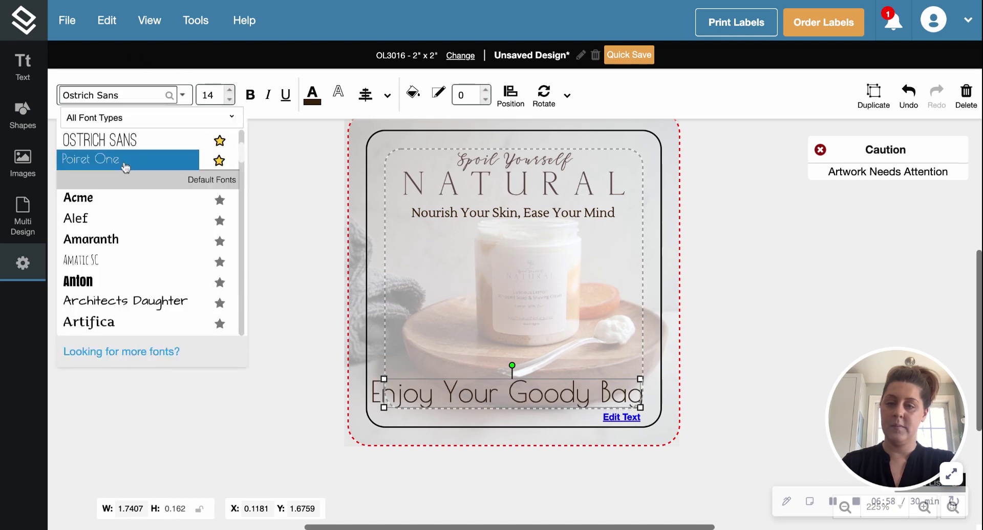
scroll(126, 166, up, 3)
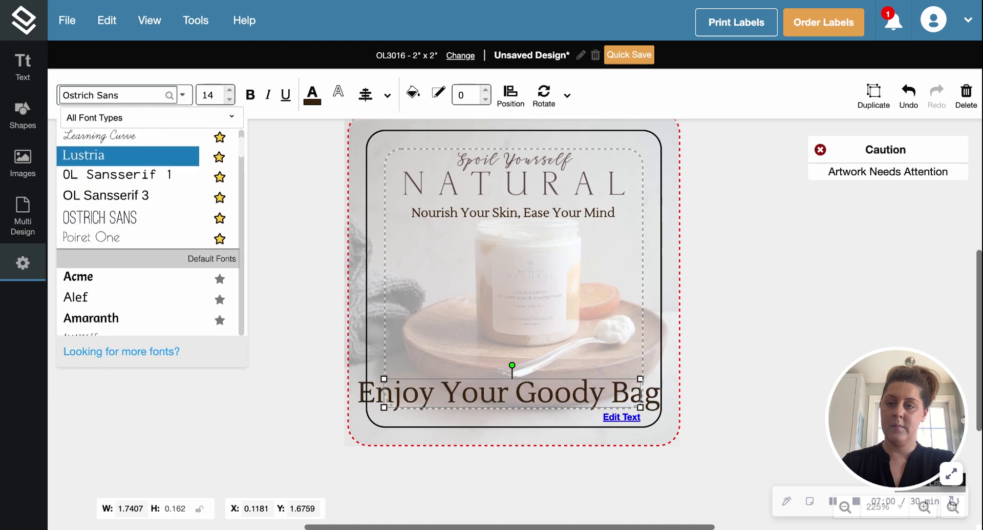
click(128, 166)
click(230, 99)
click(230, 100)
click(230, 99)
click(230, 100)
click(230, 99)
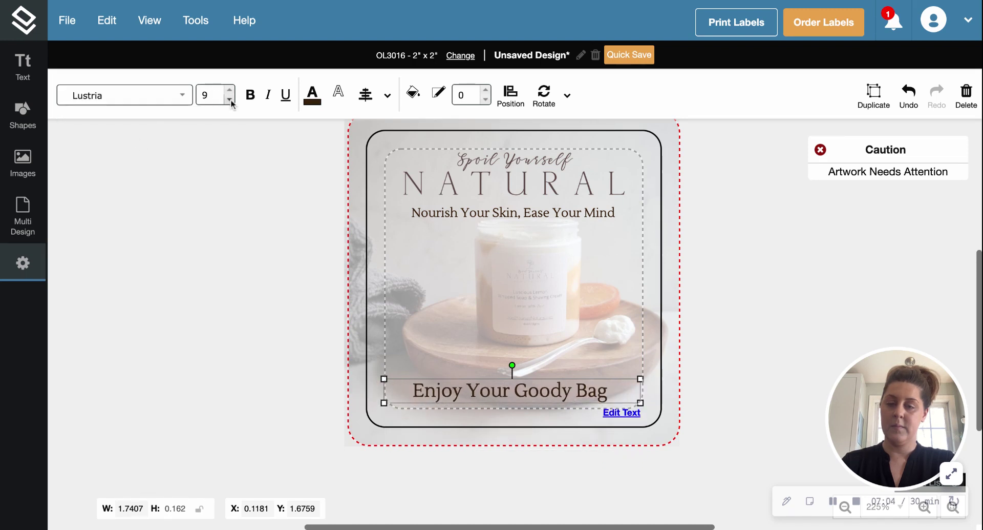
click(107, 243)
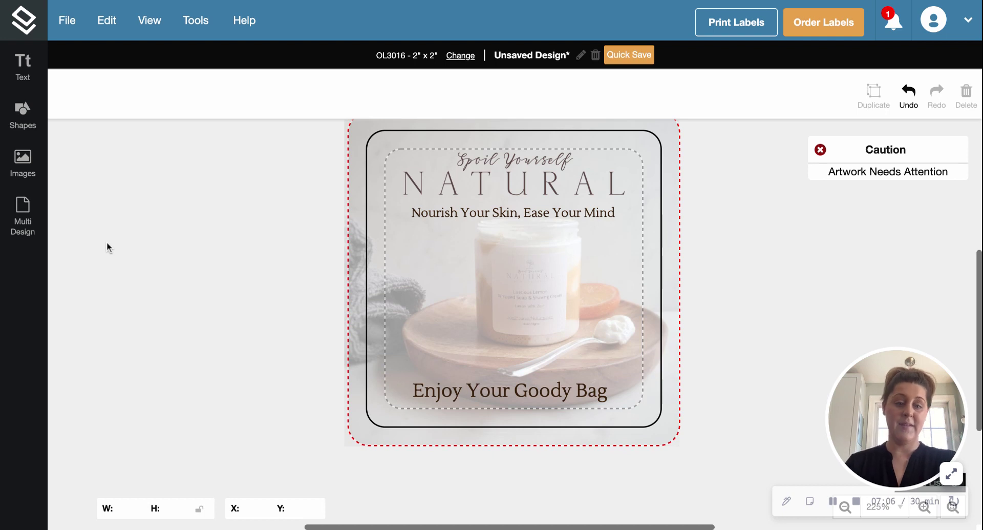
Step: Review the finished label and view its printing options without printing
scroll(487, 353, up, 2)
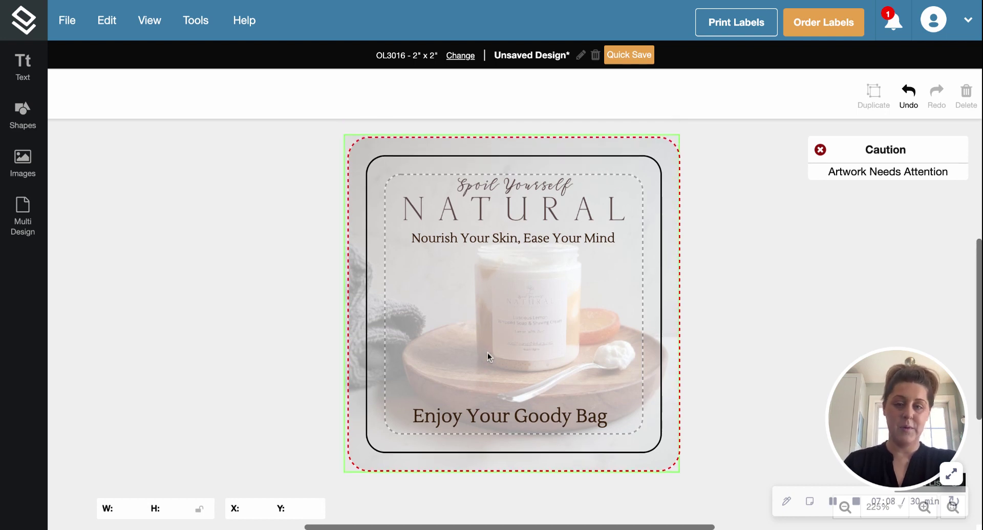
scroll(488, 352, down, 1)
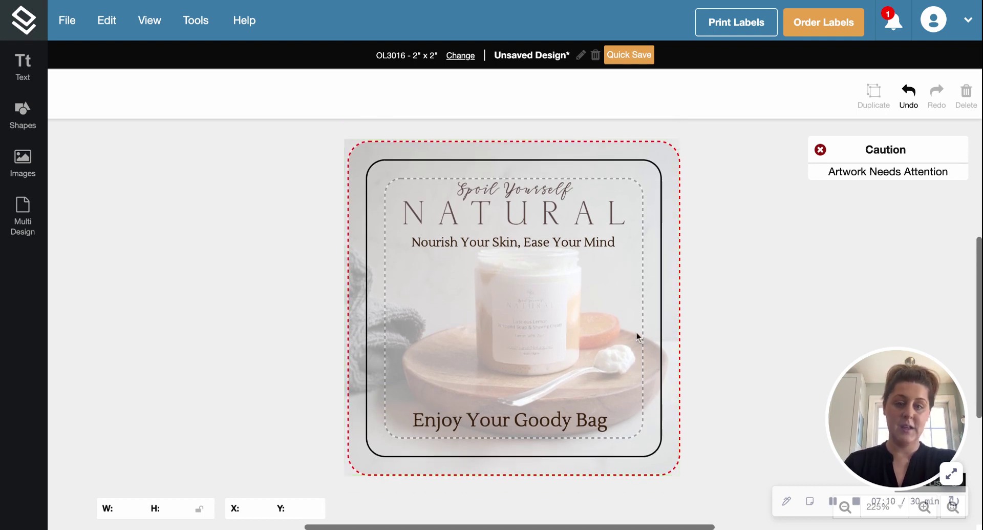
click(723, 24)
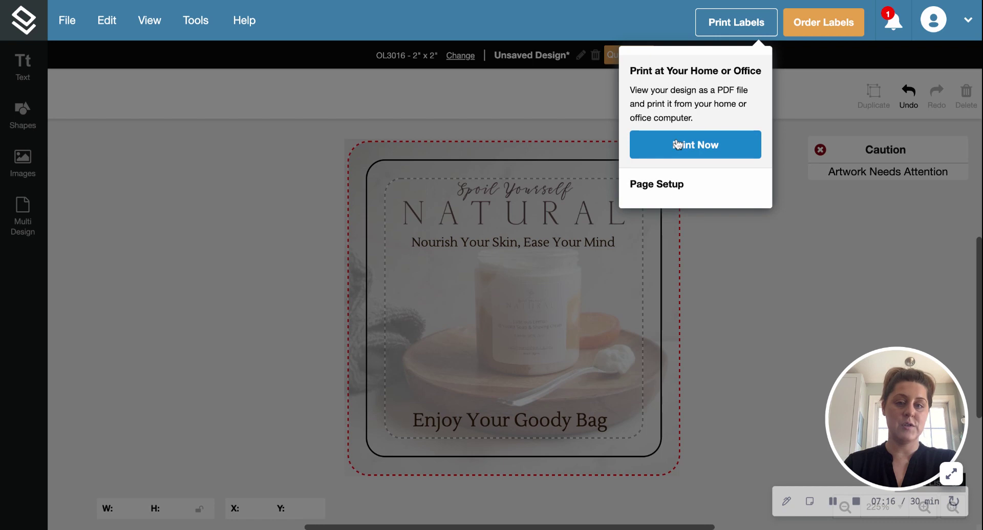
click(218, 169)
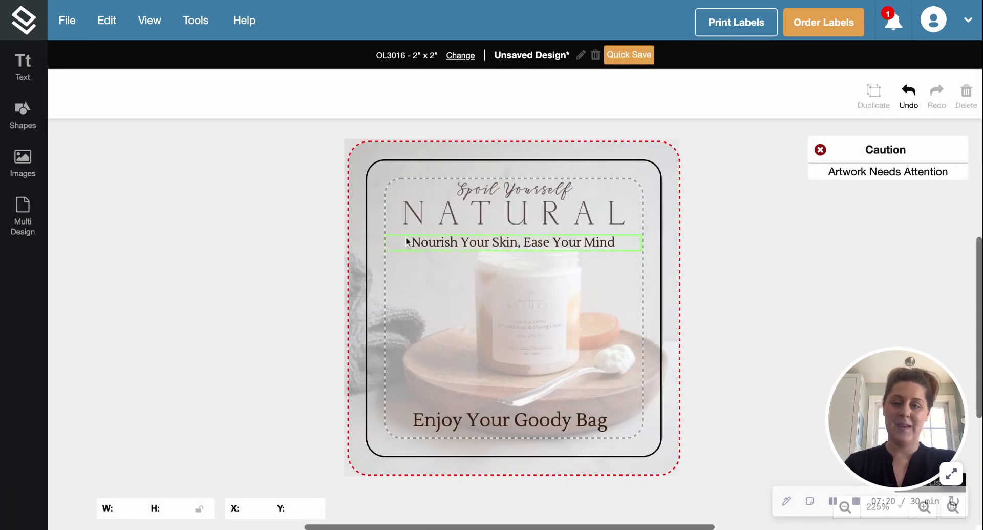
Step: Open the saved "2 x 4 Yoga Mat Spray" design without saving the current label
click(61, 23)
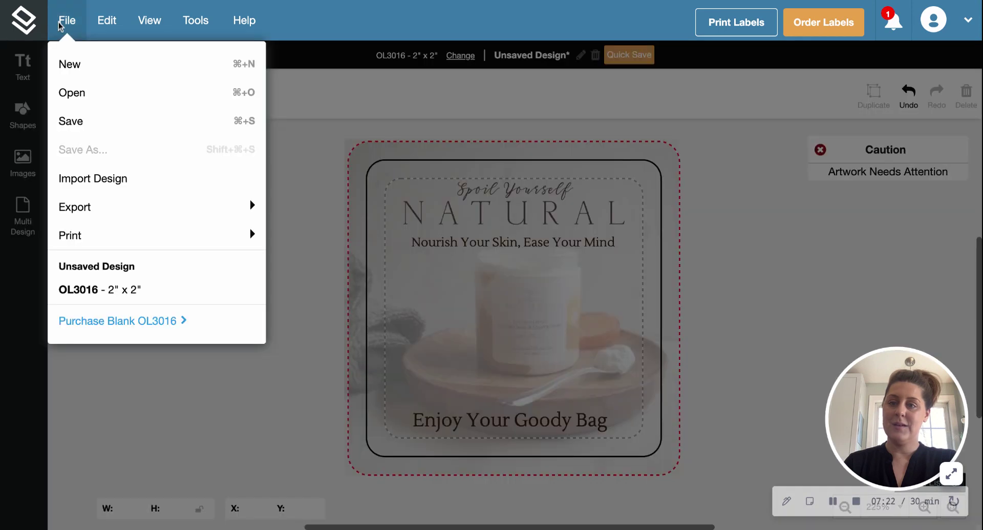
click(64, 95)
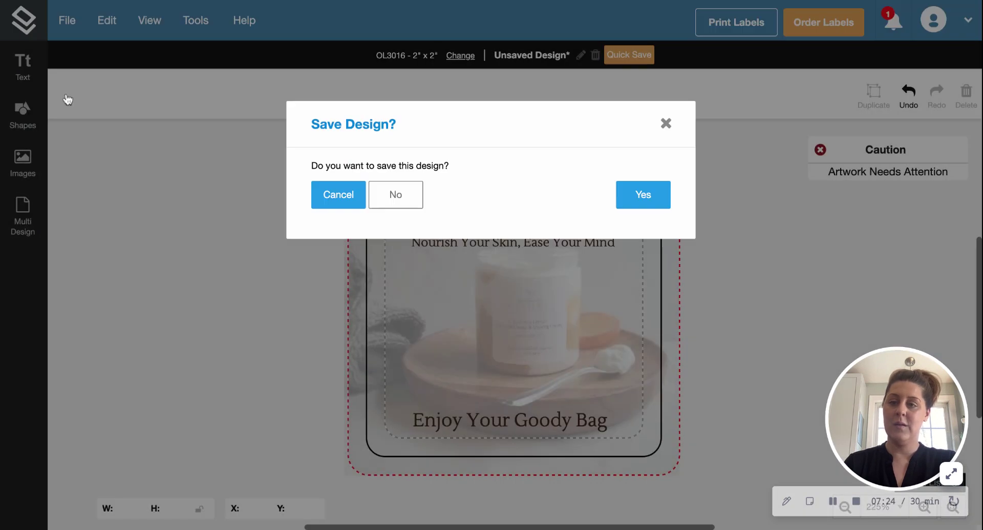
click(391, 196)
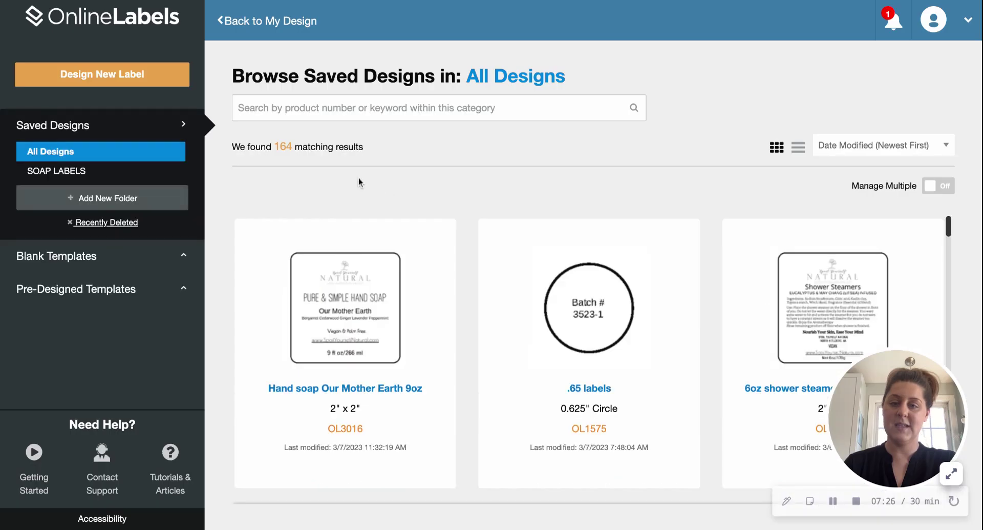
scroll(415, 272, down, 5)
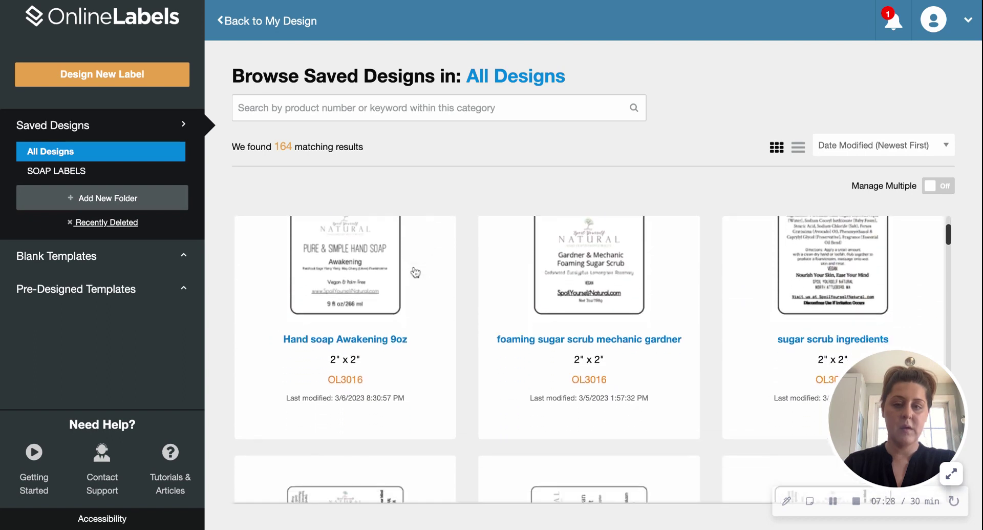
scroll(589, 359, down, 3)
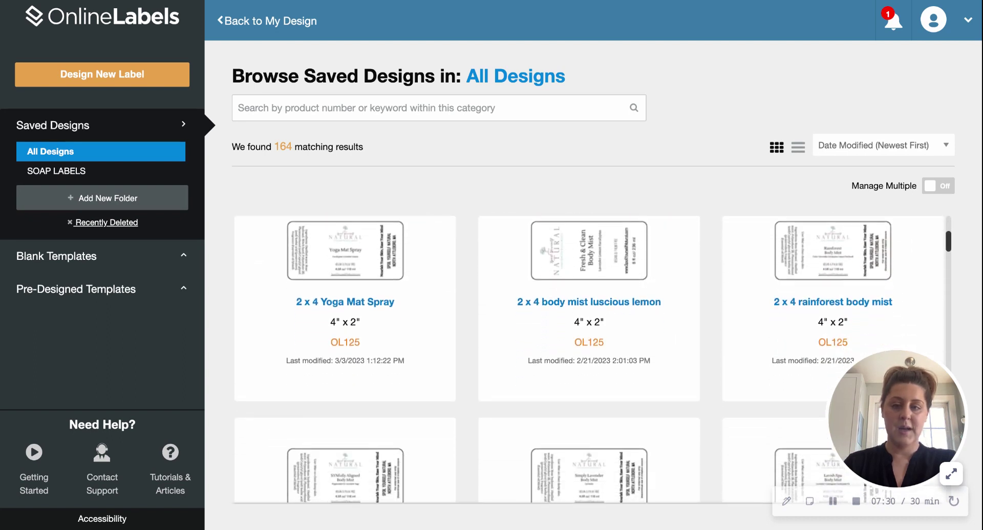
scroll(566, 360, down, 1)
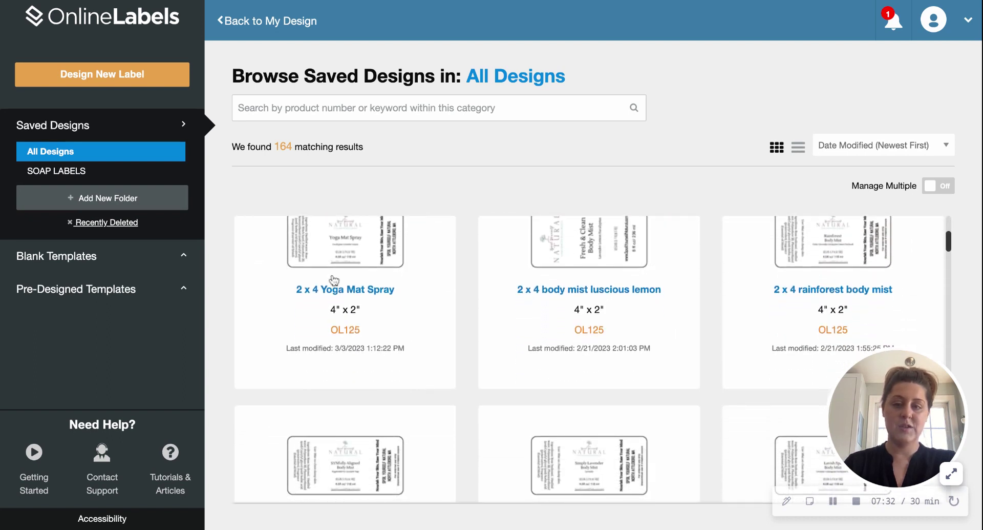
click(300, 289)
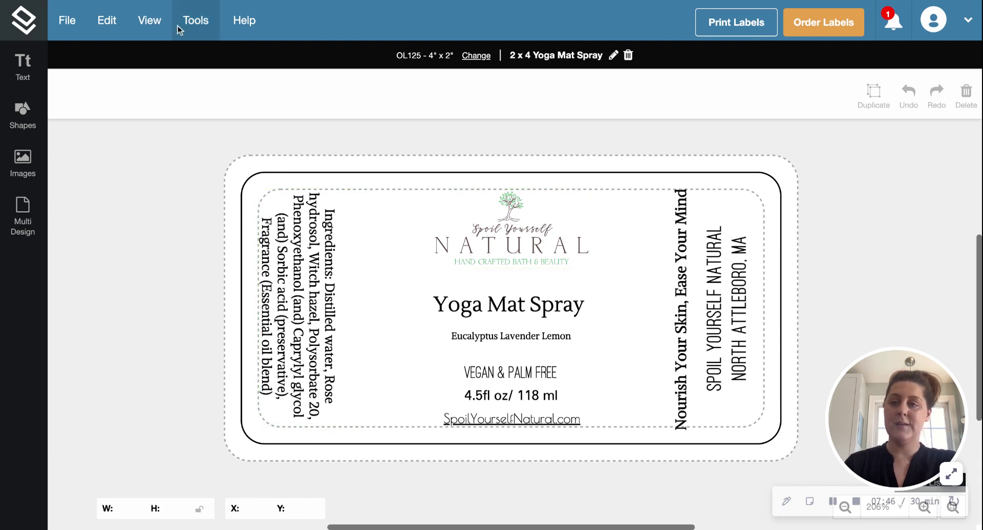
Step: Rotate the Yoga Mat Spray label canvas by 90 degrees
click(191, 19)
click(150, 21)
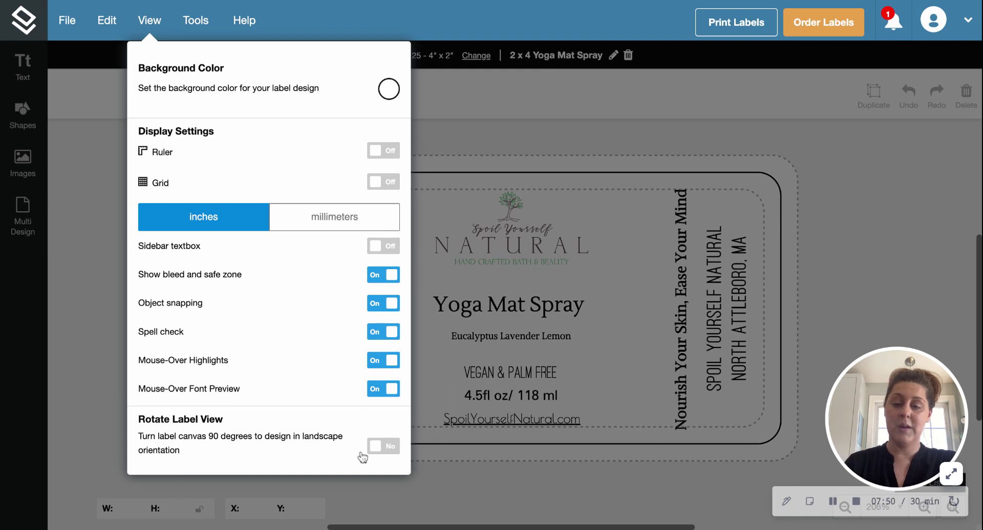
click(384, 446)
click(665, 366)
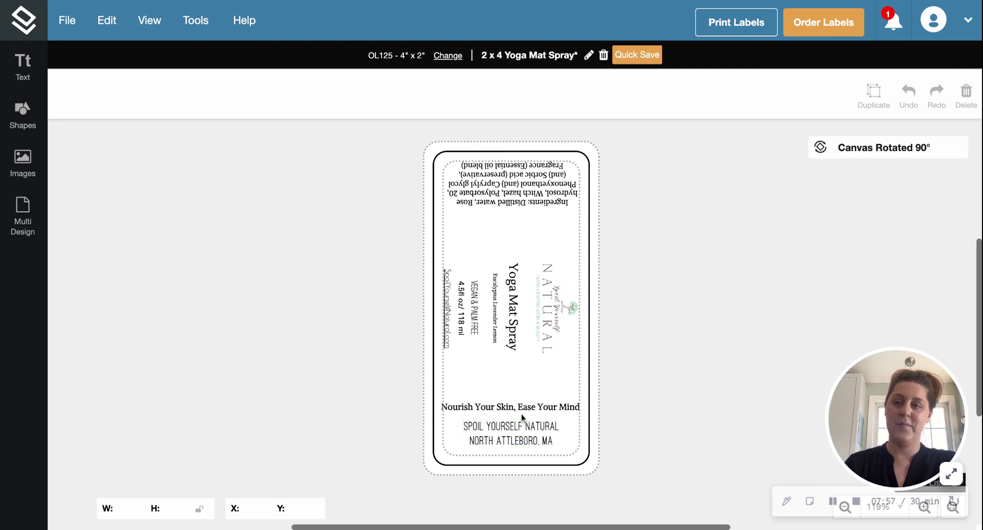
Step: Switch off the 90-degree canvas rotation for the Yoga Mat Spray label
click(193, 23)
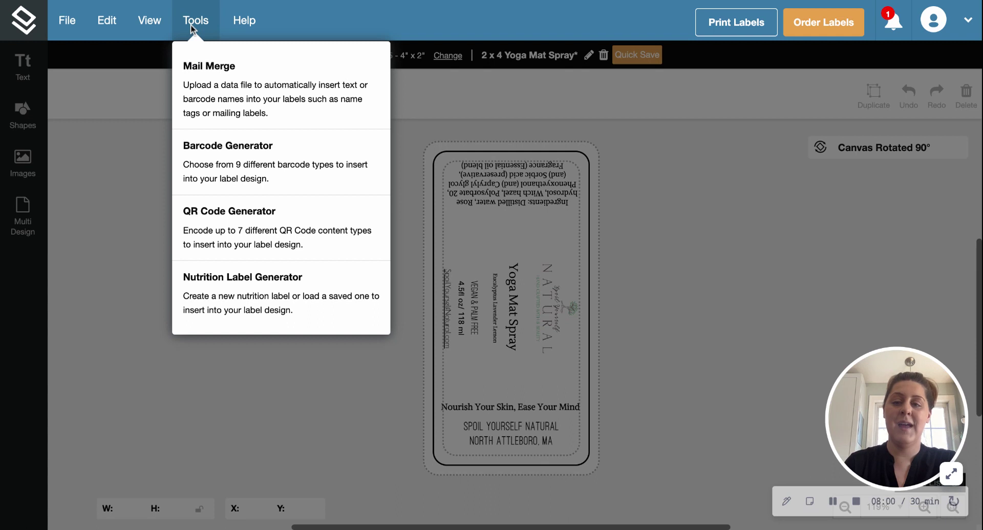
click(146, 21)
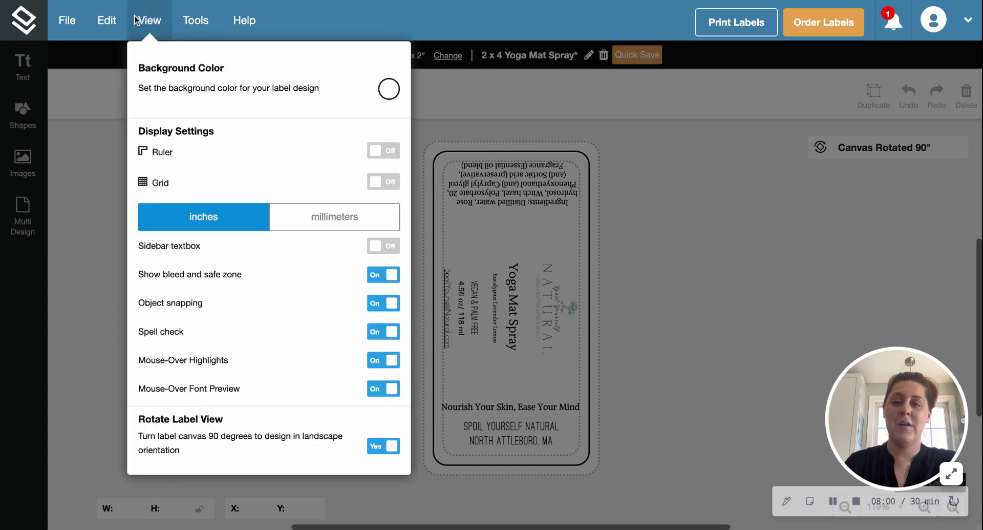
click(370, 447)
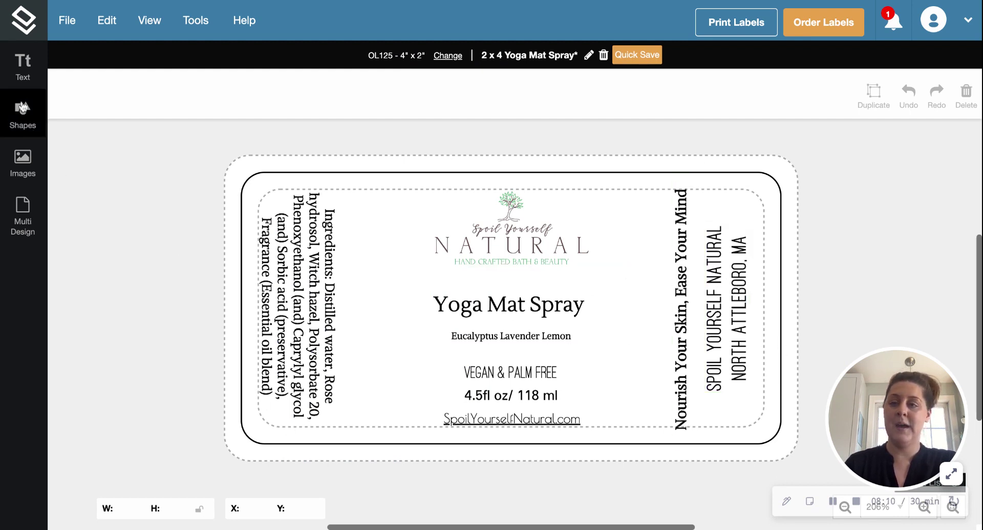
Step: Add a new textbox reading "lavender soap" to the label
click(23, 67)
click(76, 123)
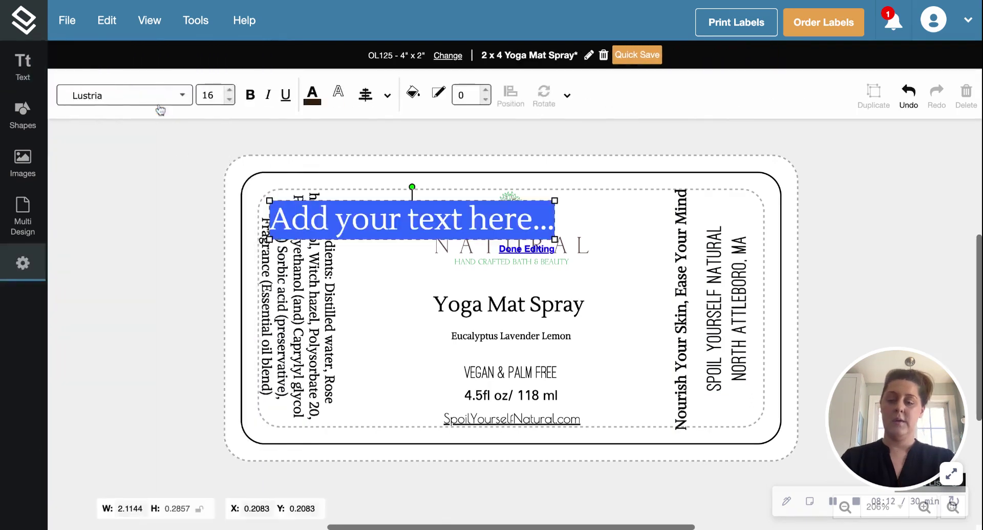
text(lav)
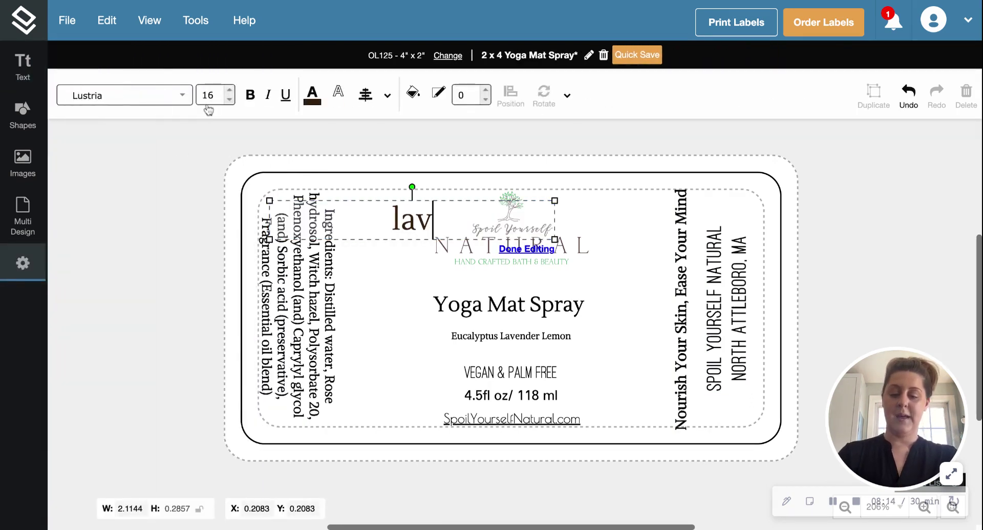
text(ender soap)
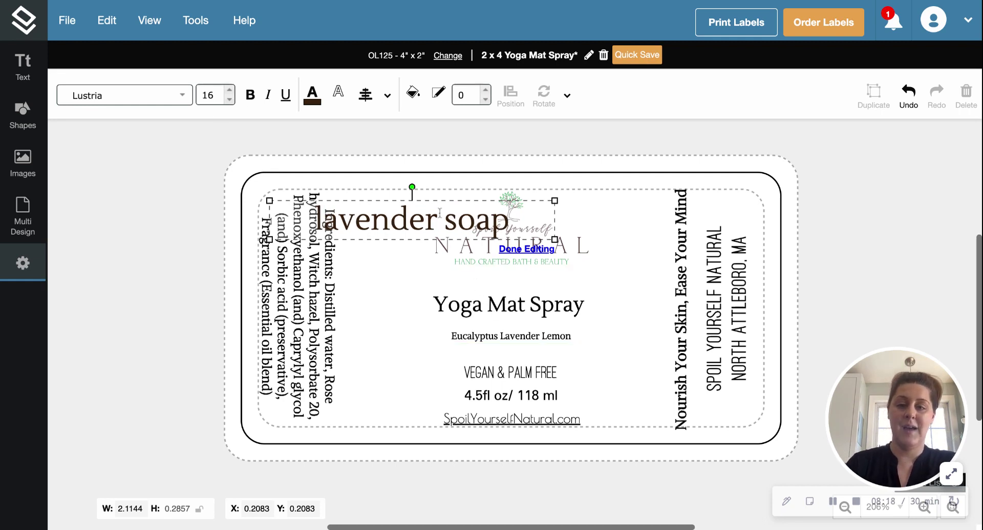
Step: Rotate the "lavender soap" textbox to read vertically and move it past the label's left edge, to about X -0.24 inches
mouse_move(413, 187)
mouse_down()
mouse_move(433, 191)
mouse_move(409, 183)
mouse_up()
mouse_move(379, 223)
mouse_down()
mouse_move(413, 232)
mouse_move(487, 288)
mouse_move(737, 355)
mouse_move(720, 336)
mouse_move(778, 336)
mouse_move(664, 333)
mouse_move(581, 314)
mouse_up()
double_click(413, 233)
click(382, 258)
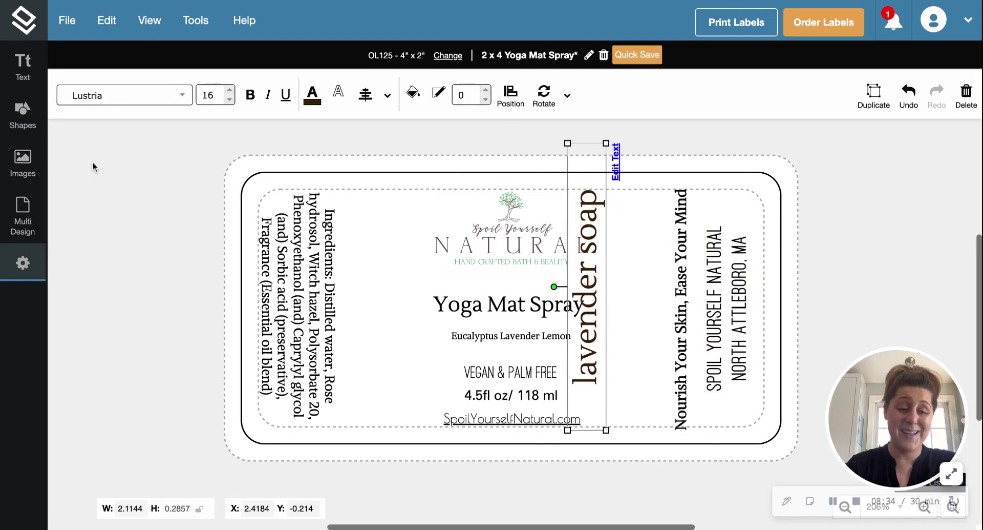
drag(579, 312, 342, 303)
drag(411, 302, 295, 300)
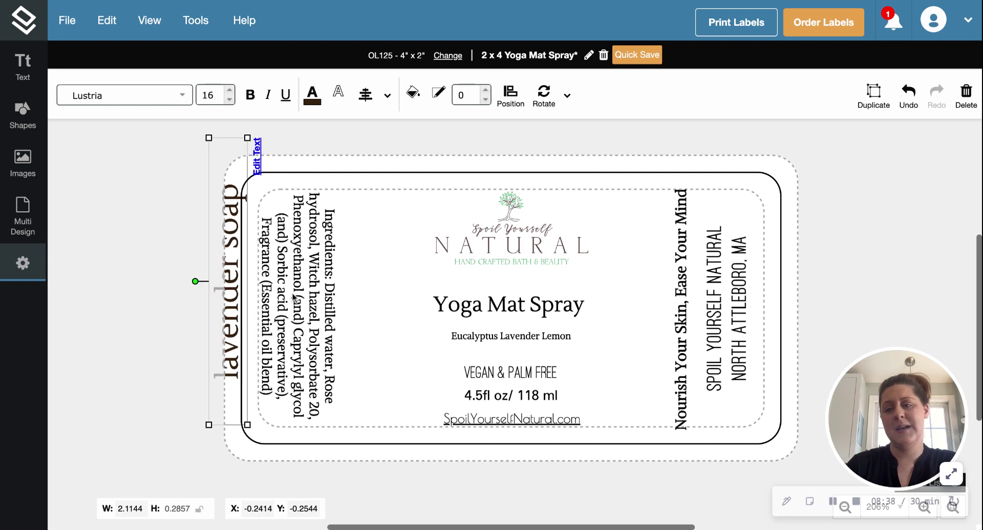
Step: Remove the letters "aven" from the vertical "lavender soap" text and delete its textbox
double_click(224, 179)
key(BackSpace)
key(BackSpace)
key(BackSpace)
key(BackSpace)
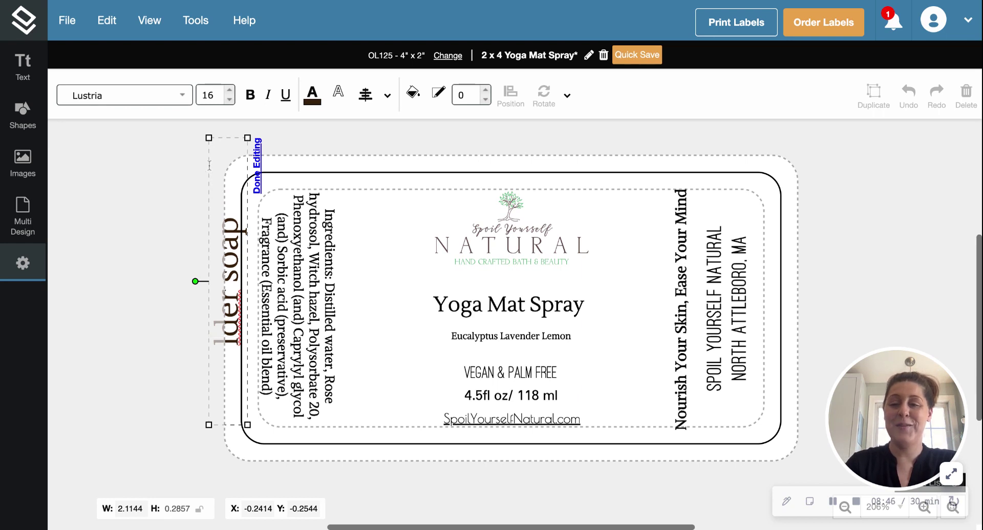
click(229, 132)
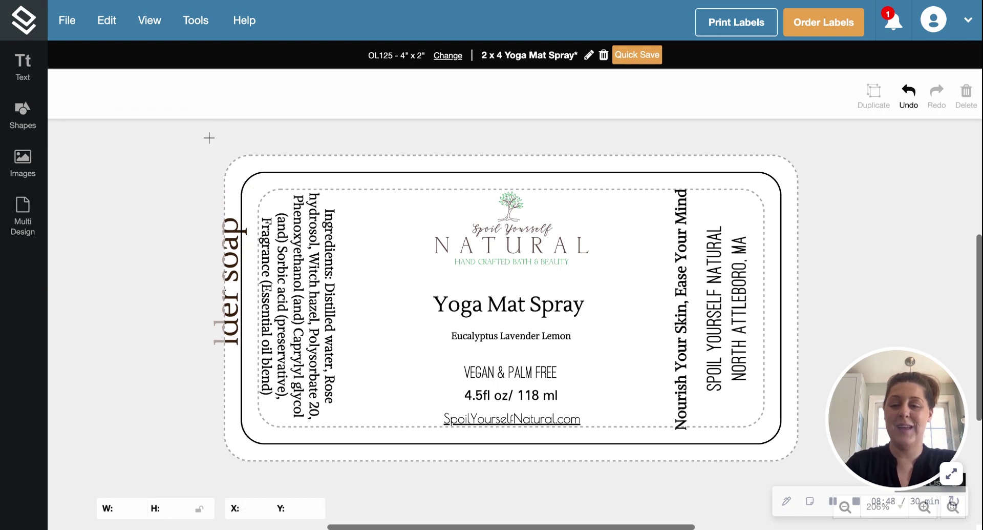
click(235, 294)
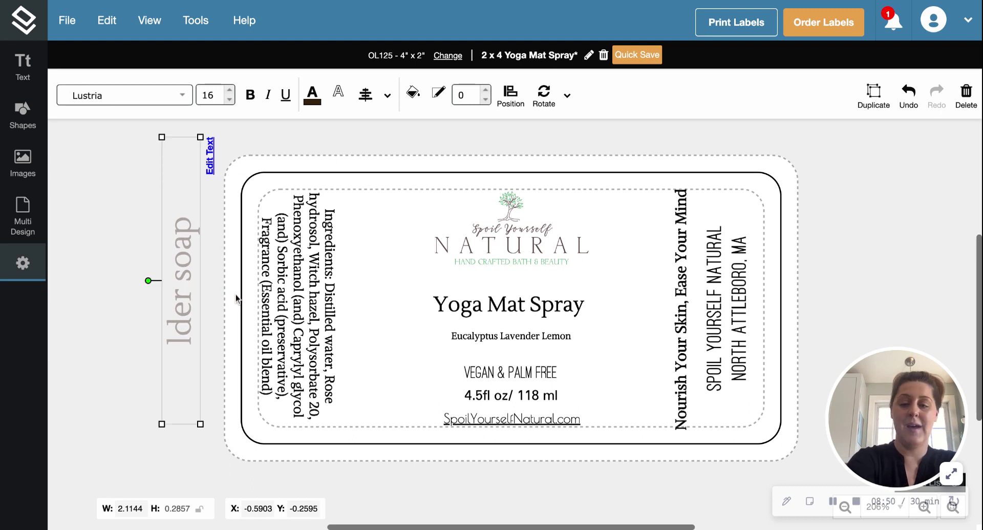
key(Delete)
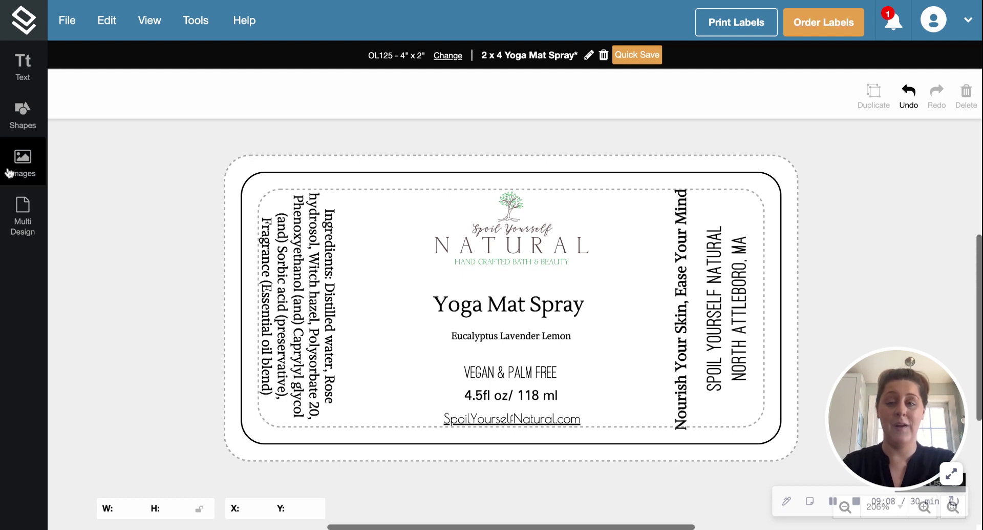
click(56, 29)
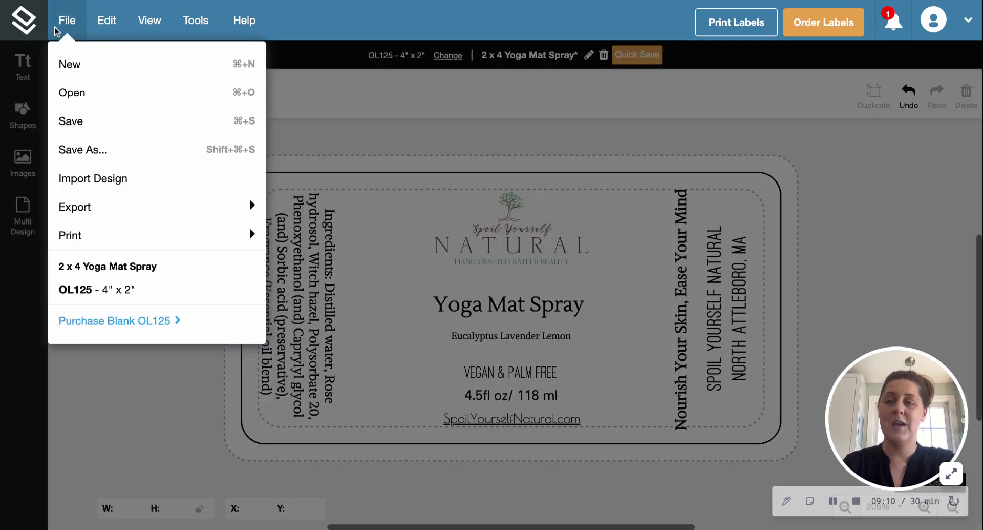
click(102, 28)
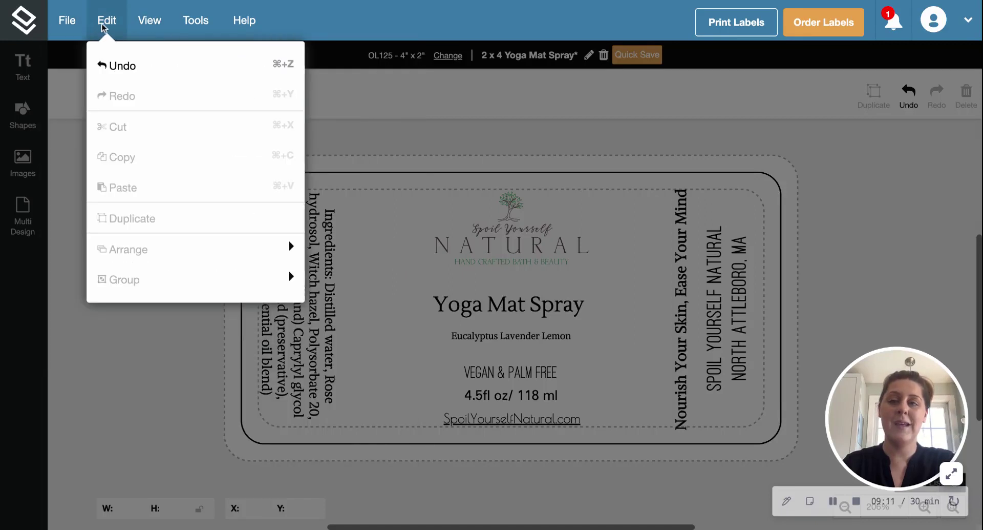
mouse_move(176, 27)
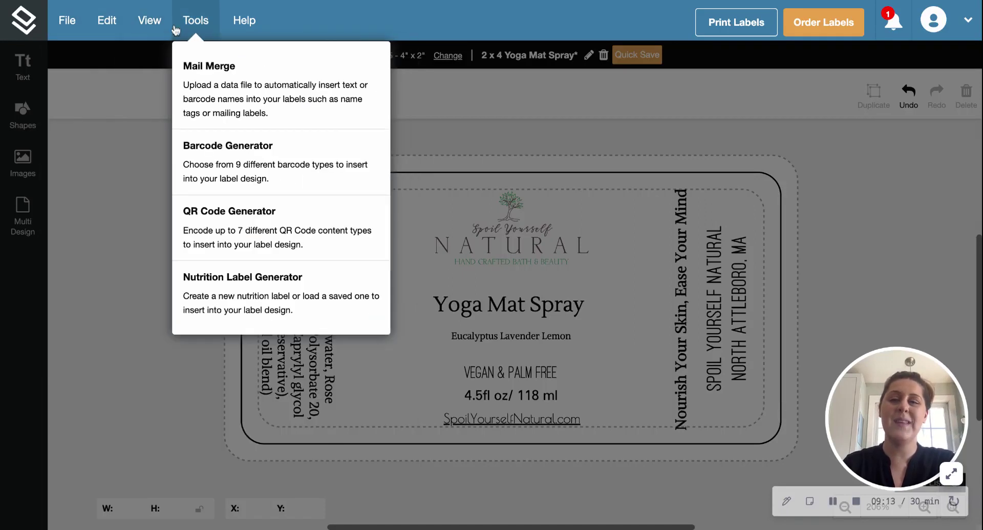
mouse_move(223, 32)
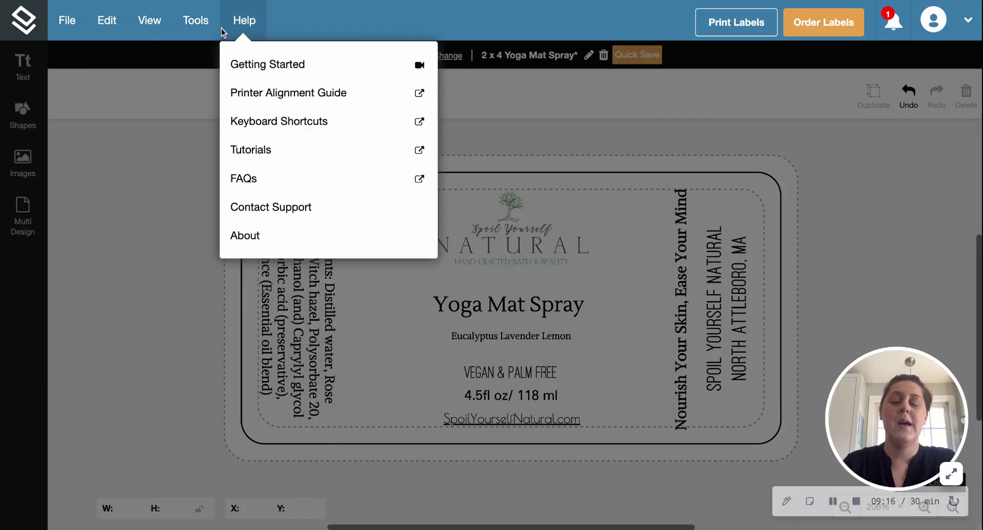